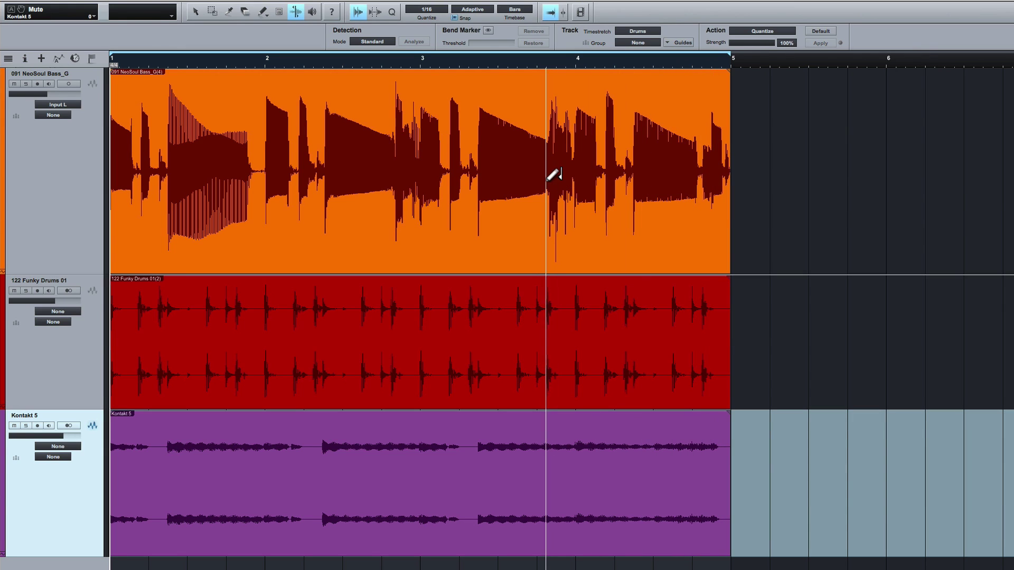
Select the NeoSoul bass event with the Arrow tool and play it against the drums.
click(195, 14)
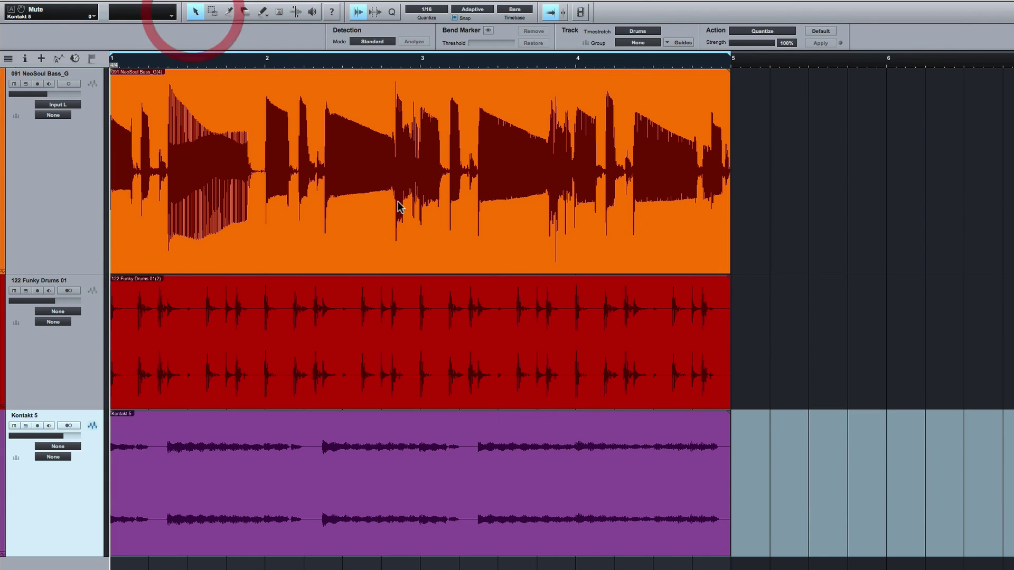
click(400, 204)
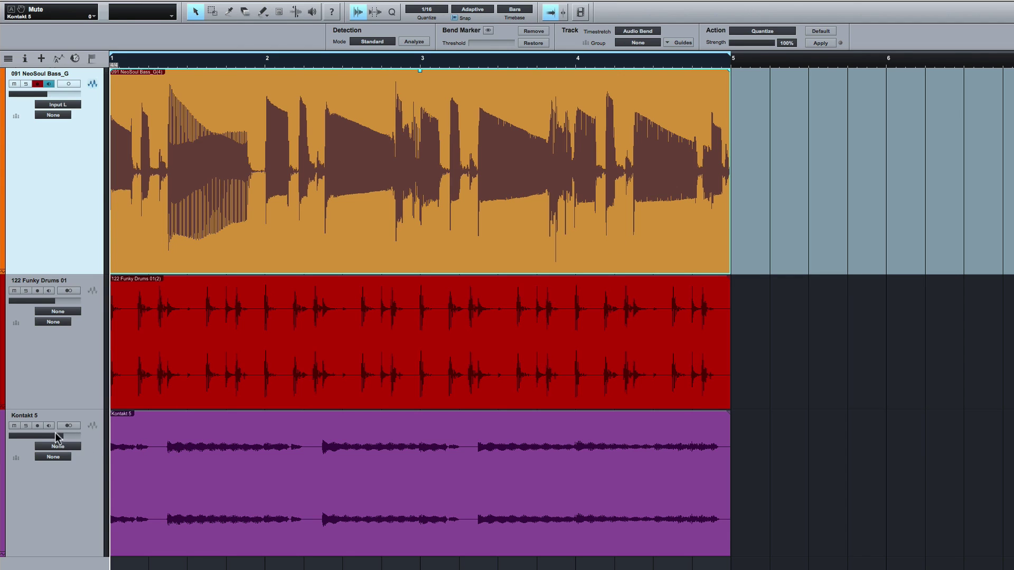
key(space)
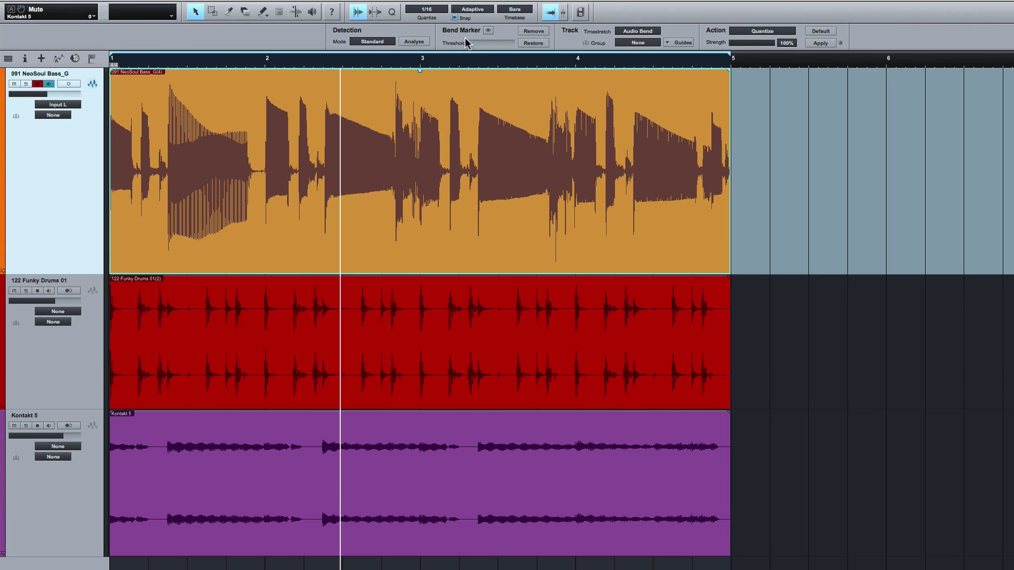
Show bend markers on the bass clip, analyze its transients, and lower Threshold to 31%.
click(487, 31)
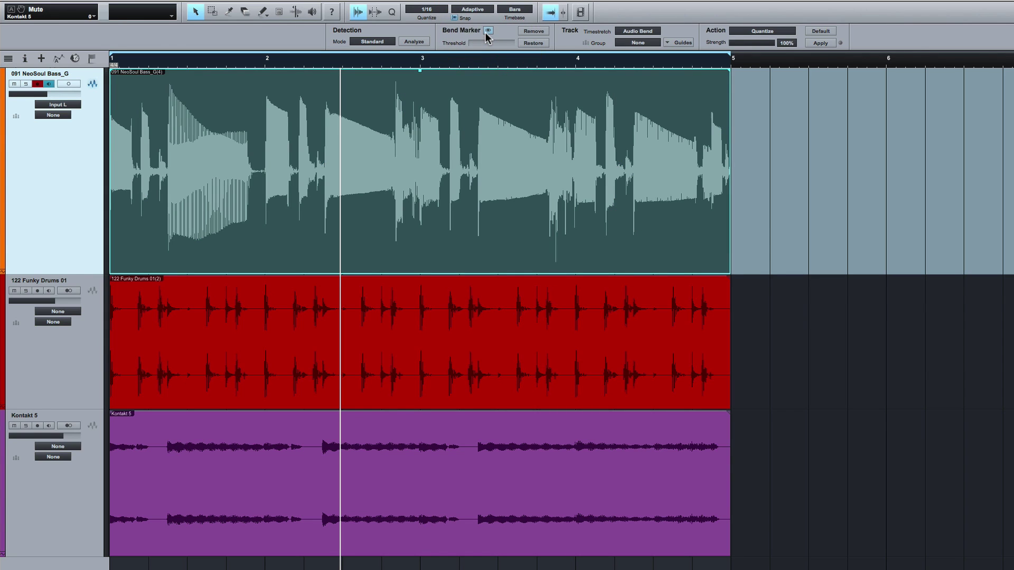
click(420, 43)
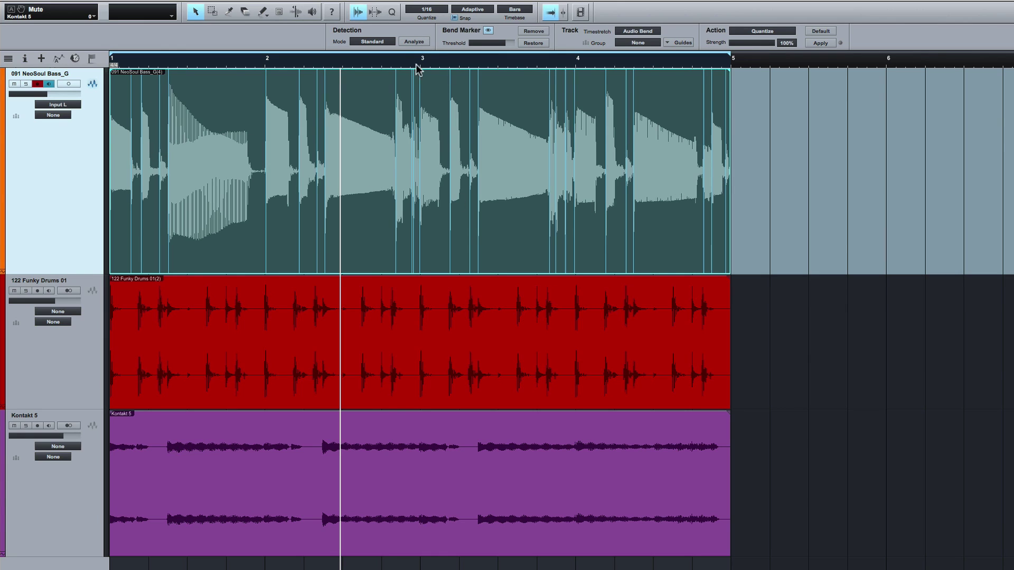
mouse_move(506, 43)
mouse_down()
mouse_move(449, 48)
mouse_move(498, 53)
mouse_up()
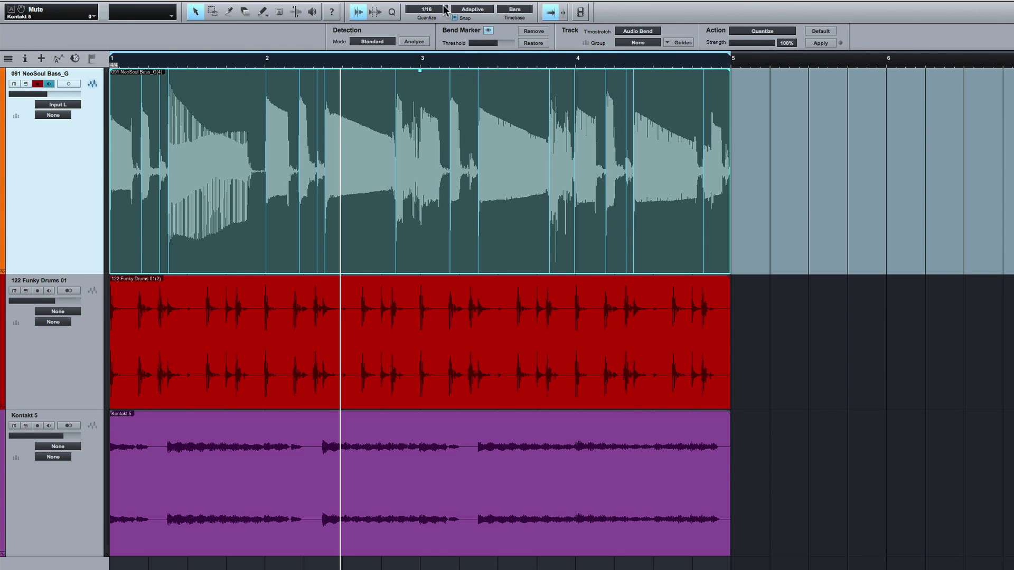
Quantize the bass bend markers to the 1/16 grid and replay from the song start.
click(819, 43)
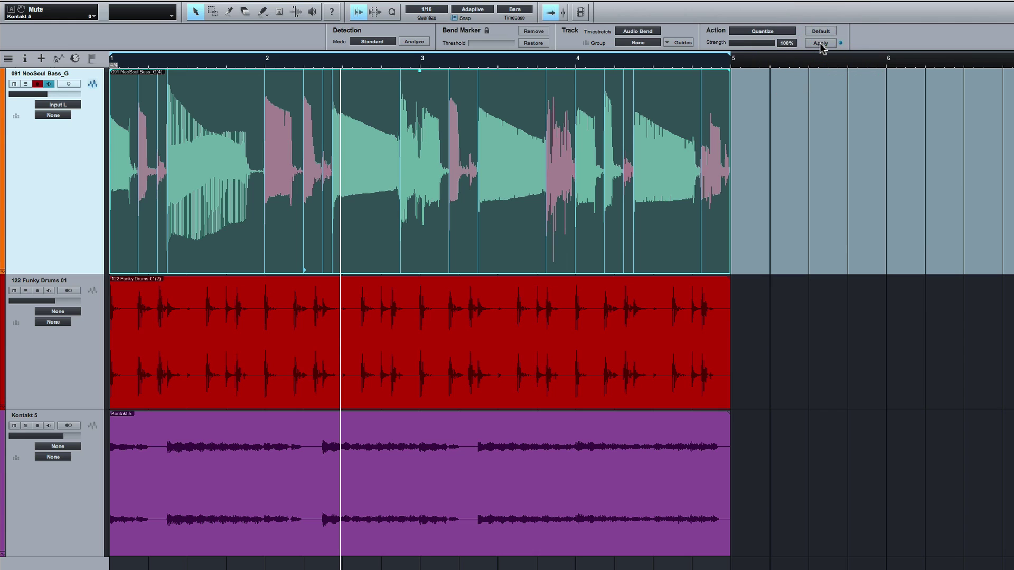
key(Home)
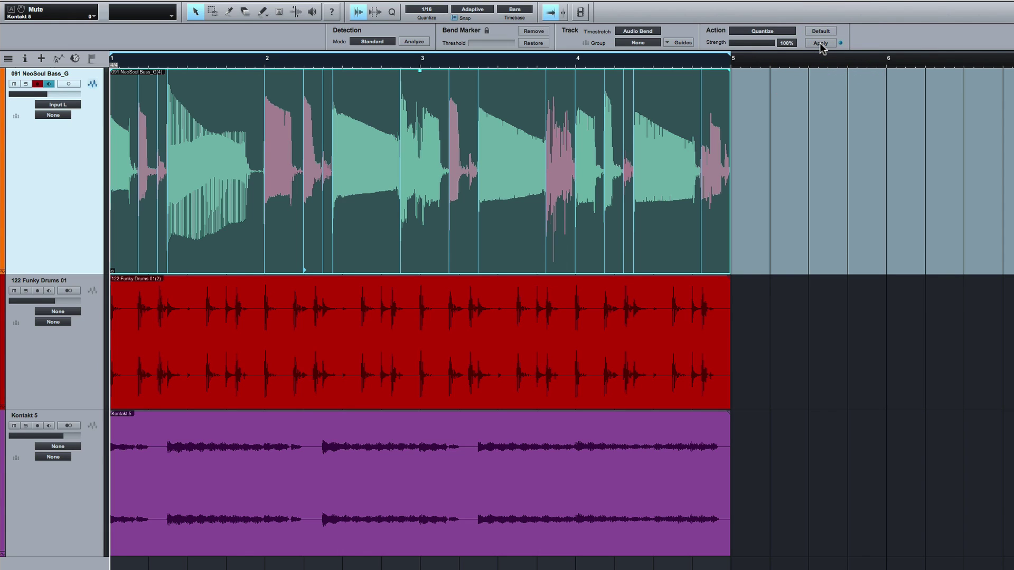
key(space)
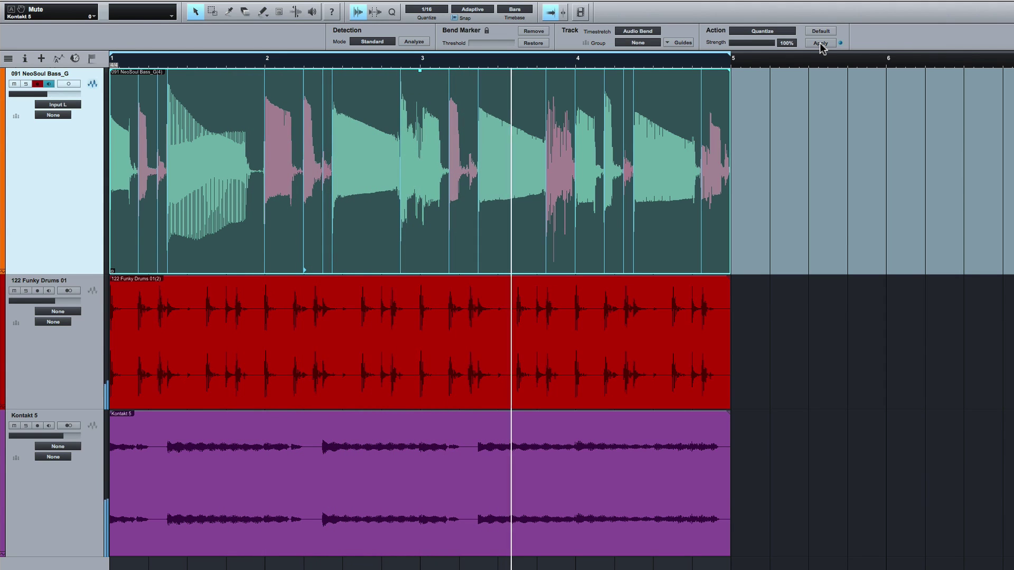
click(820, 43)
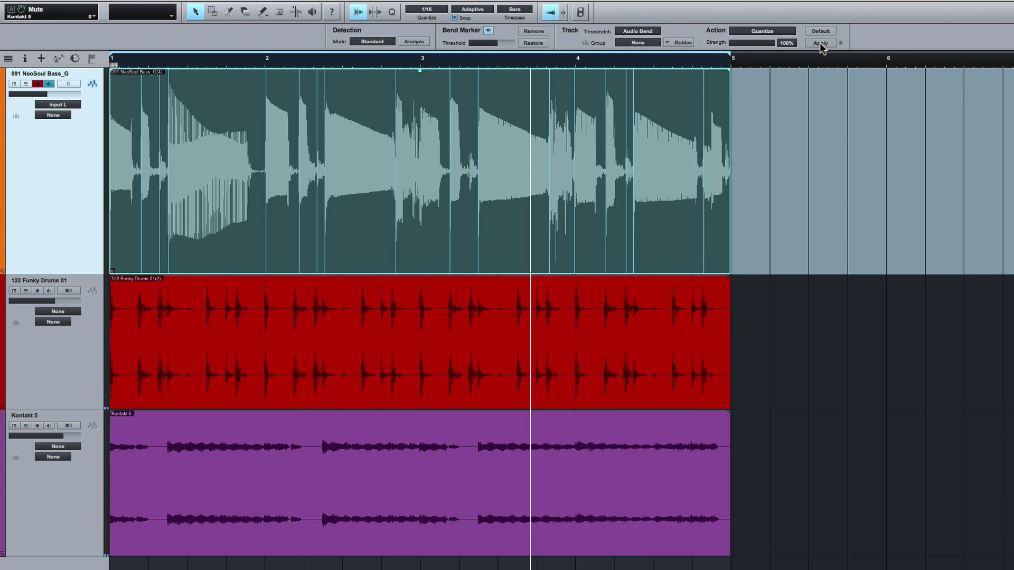
Switch to the Bend Tool, zoom in on bar 1, and turn Snap off.
click(292, 17)
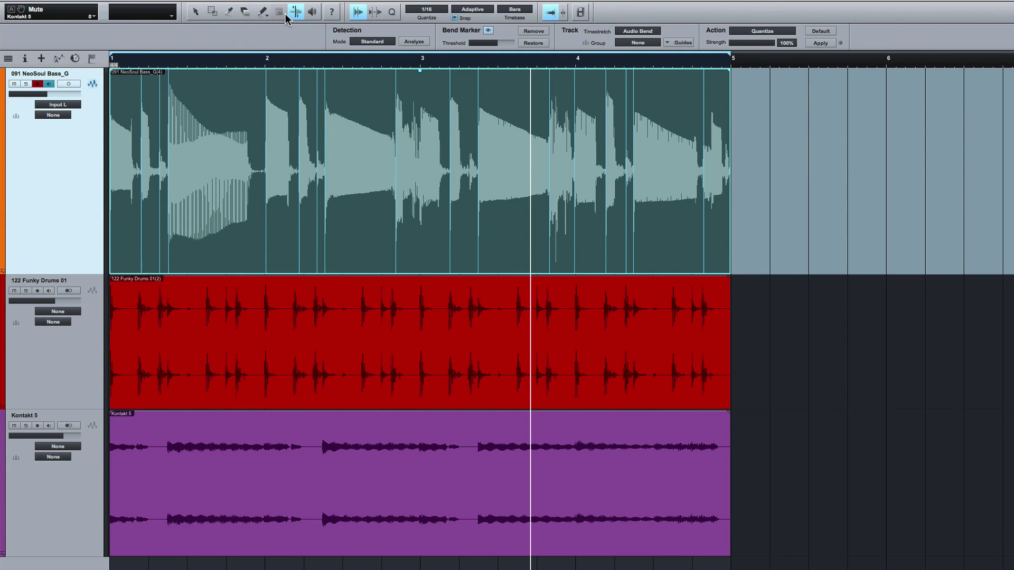
key(e)
key(e)
scroll(366, 158, left, 10)
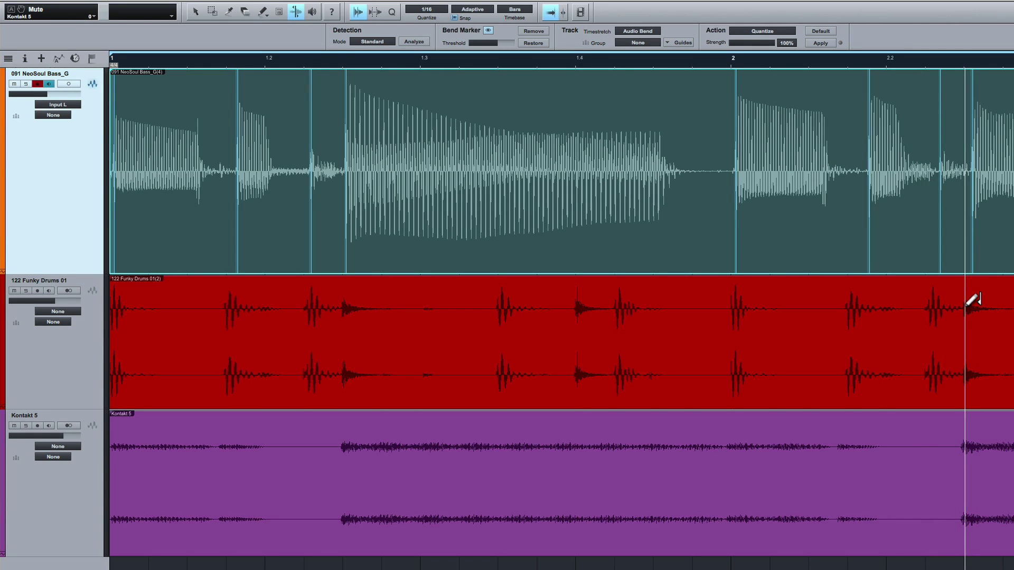
click(455, 18)
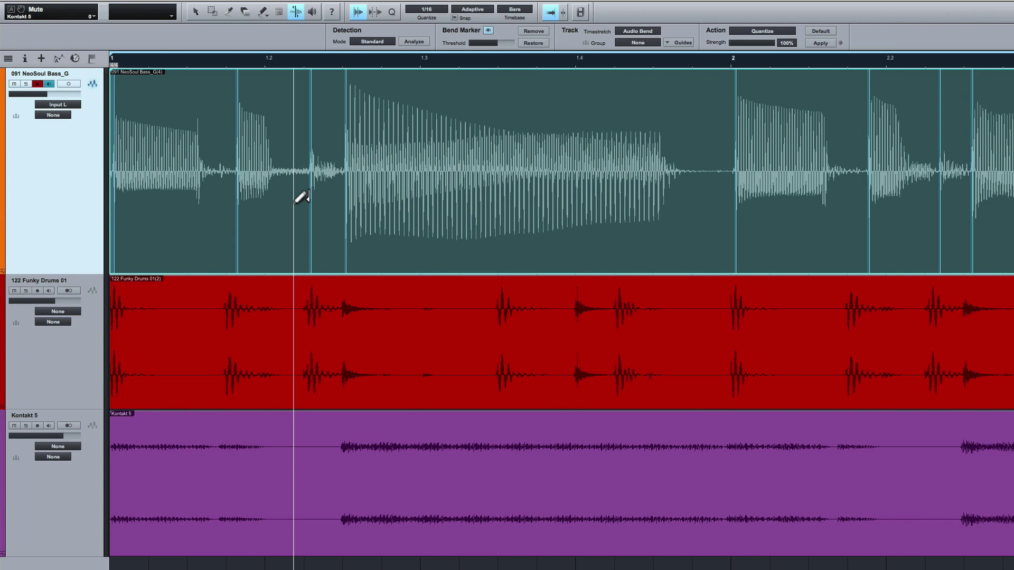
Undo the bass clip's bend markers and double-click away the remaining one to restore original timing.
click(346, 195)
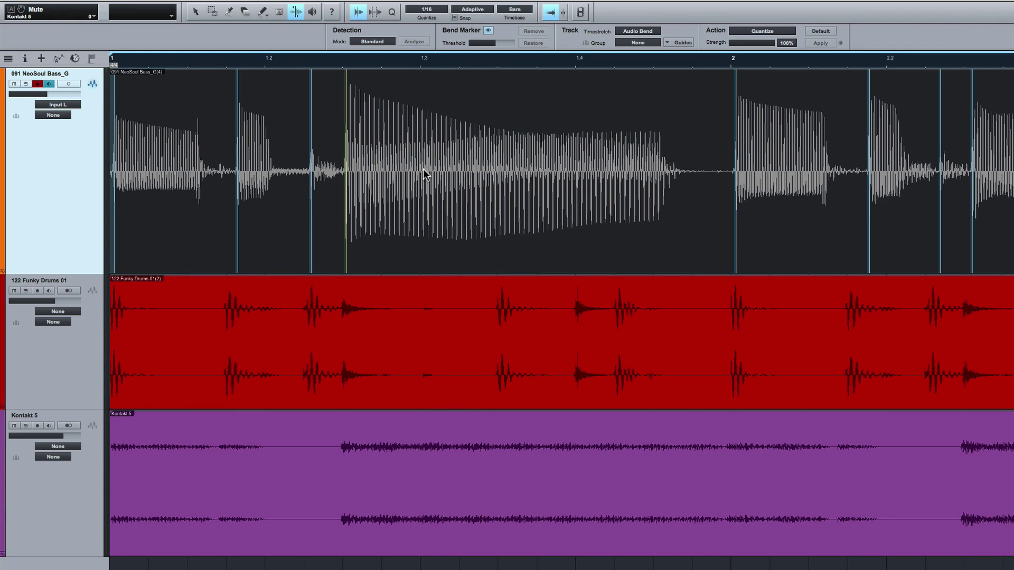
key(ctrl+z)
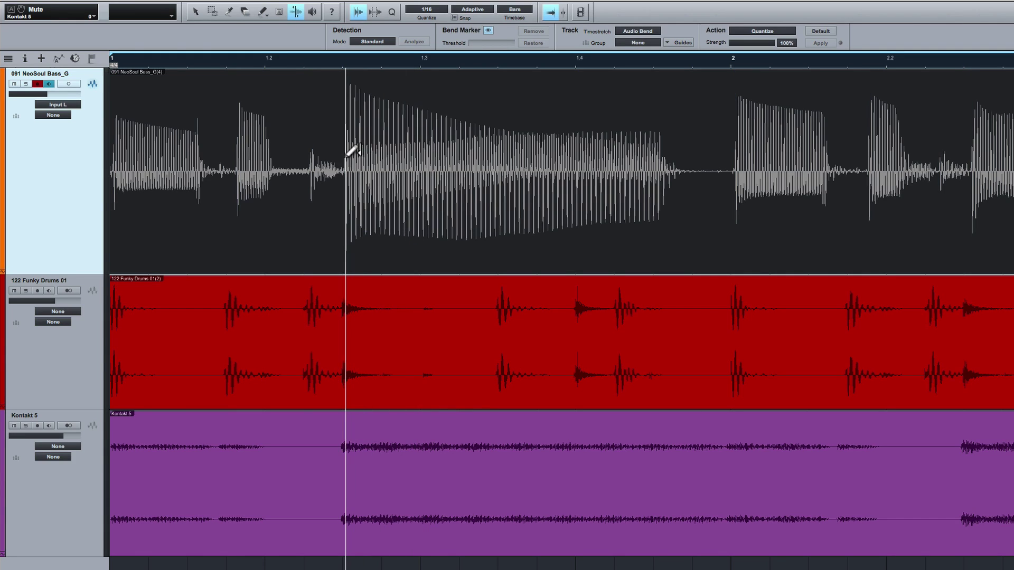
mouse_move(345, 159)
mouse_down()
mouse_move(350, 176)
mouse_move(421, 185)
mouse_move(347, 177)
mouse_move(420, 181)
mouse_move(393, 185)
mouse_up()
double_click(397, 181)
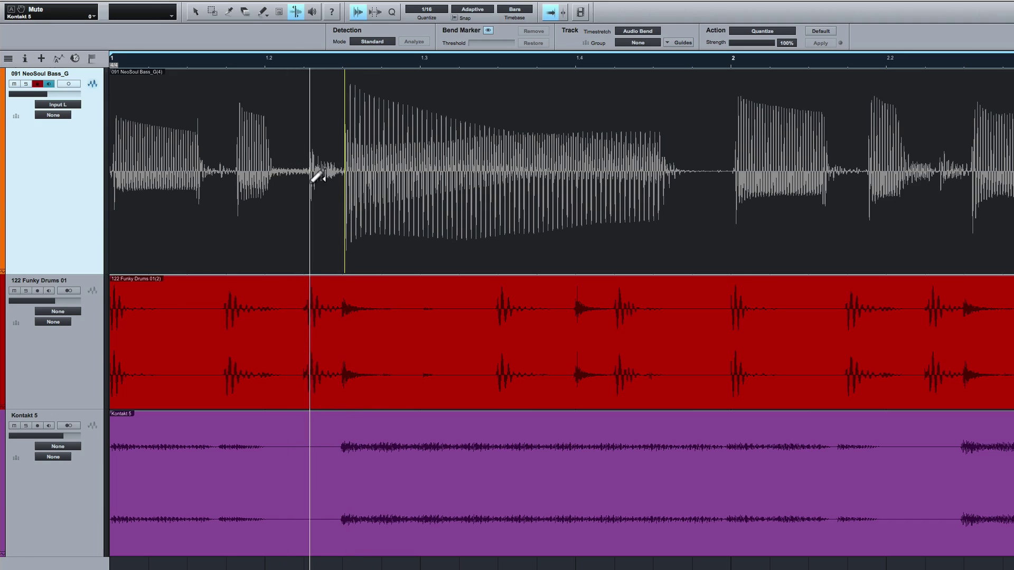
Zoom out to bars 1–6, reselect the bass event, and re-analyze it at 40% threshold.
key(w)
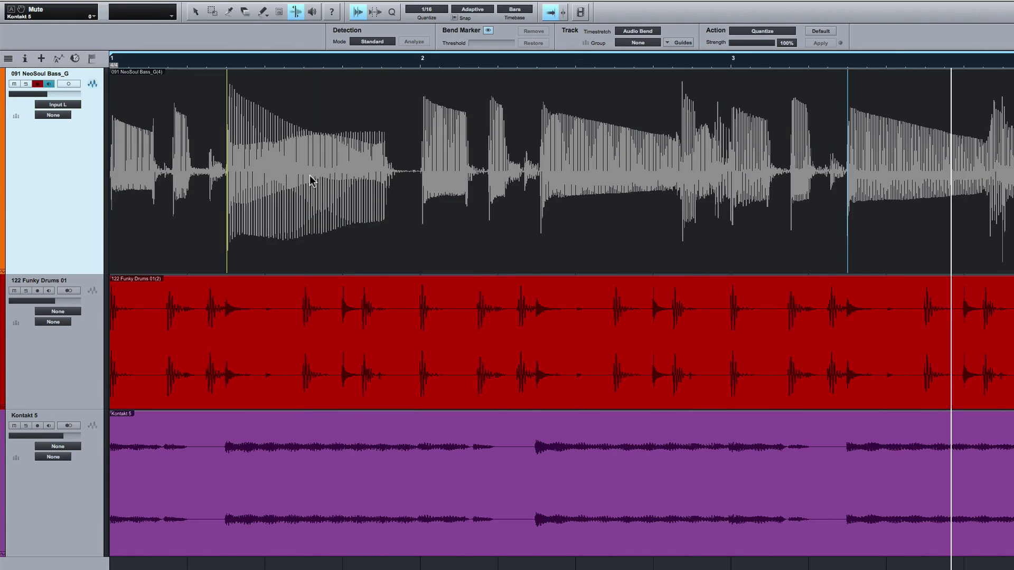
key(w)
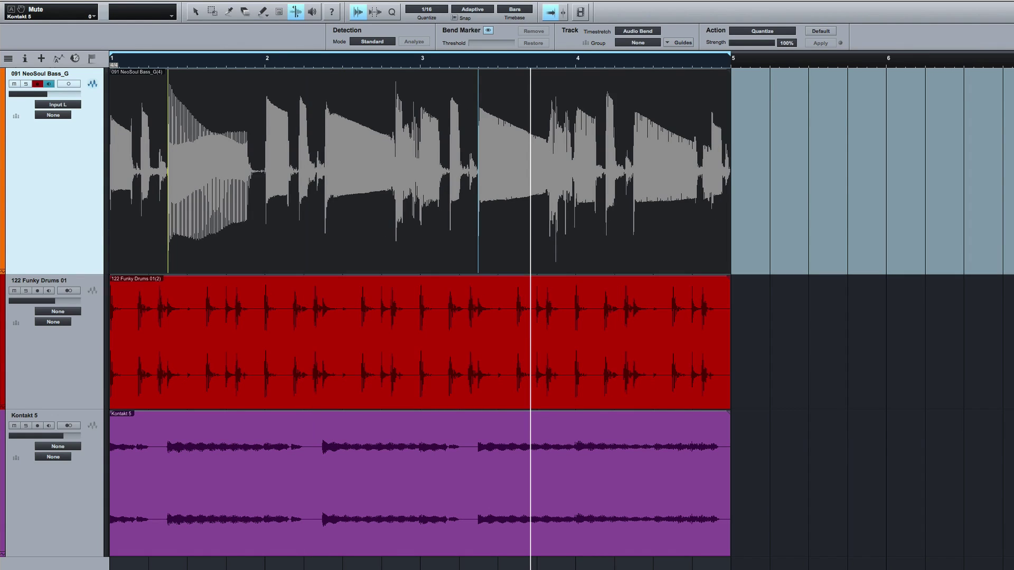
click(196, 10)
click(353, 235)
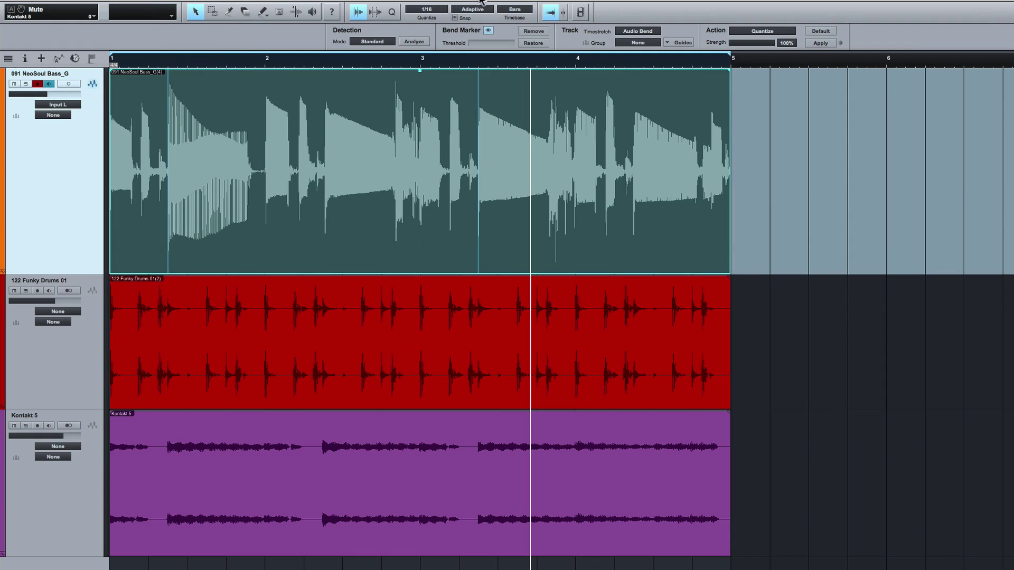
click(413, 42)
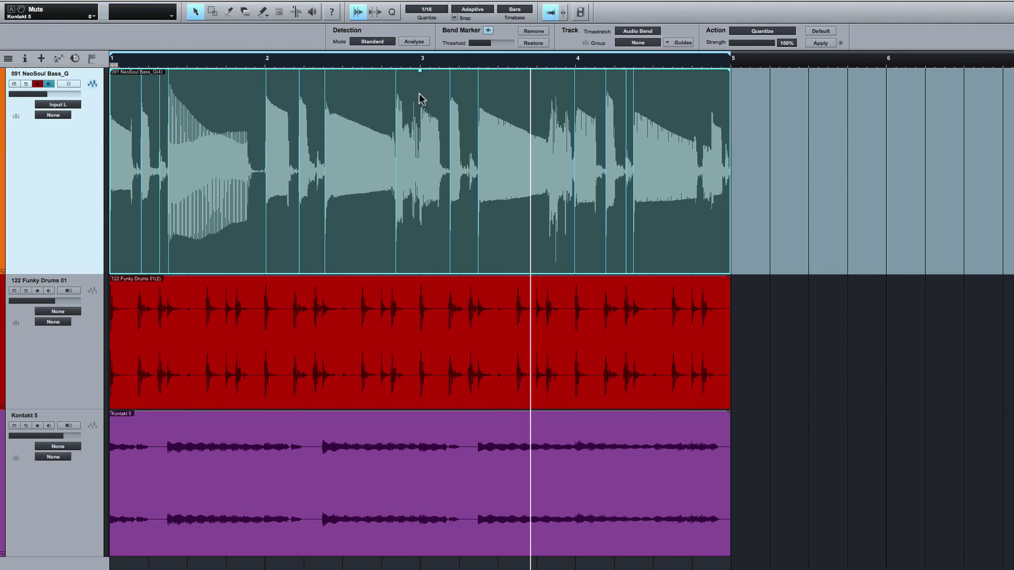
scroll(407, 108, up, 10)
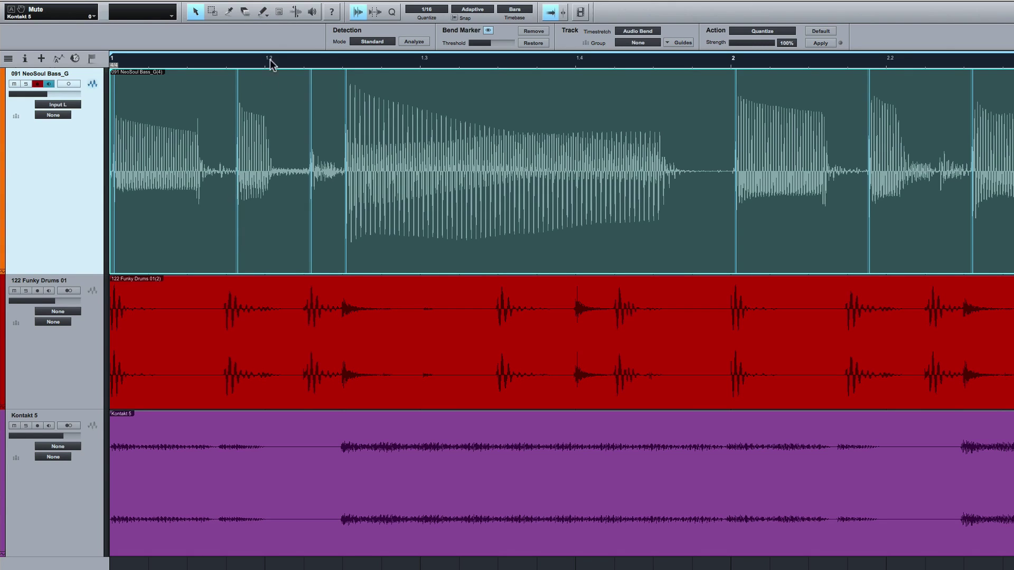
Drag five bass bend markers onto their drum hits around bars 1–2, then play and mute Kontakt 5.
drag(238, 180, 227, 177)
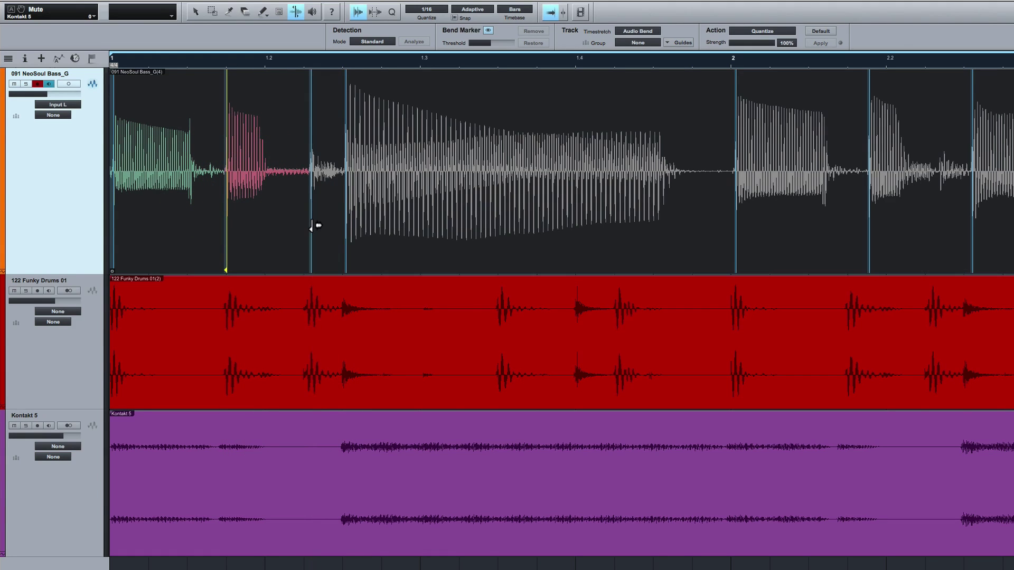
drag(311, 225, 342, 245)
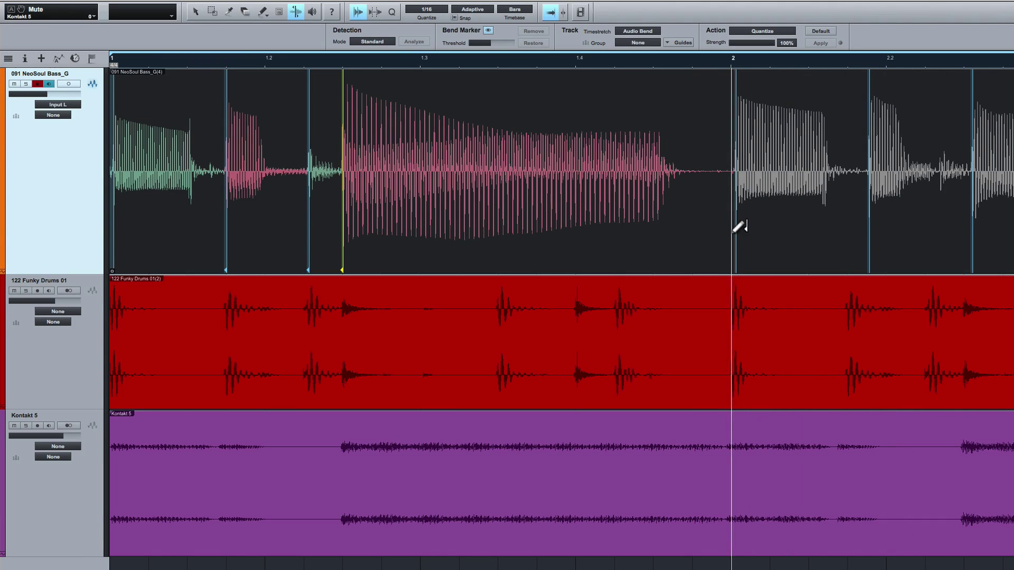
drag(736, 232, 731, 230)
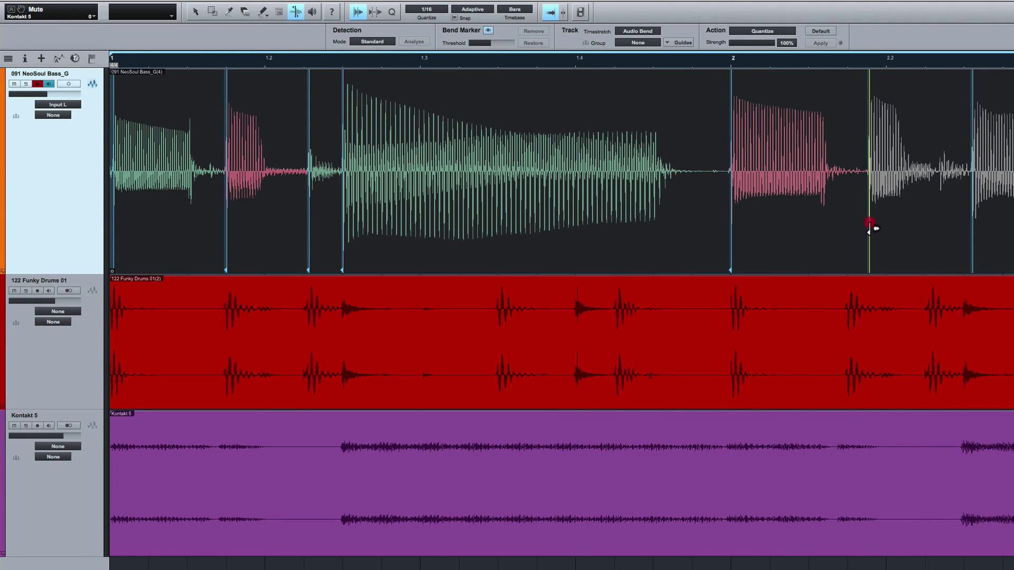
mouse_move(869, 225)
mouse_down()
mouse_move(845, 226)
mouse_move(878, 233)
mouse_move(845, 234)
mouse_up()
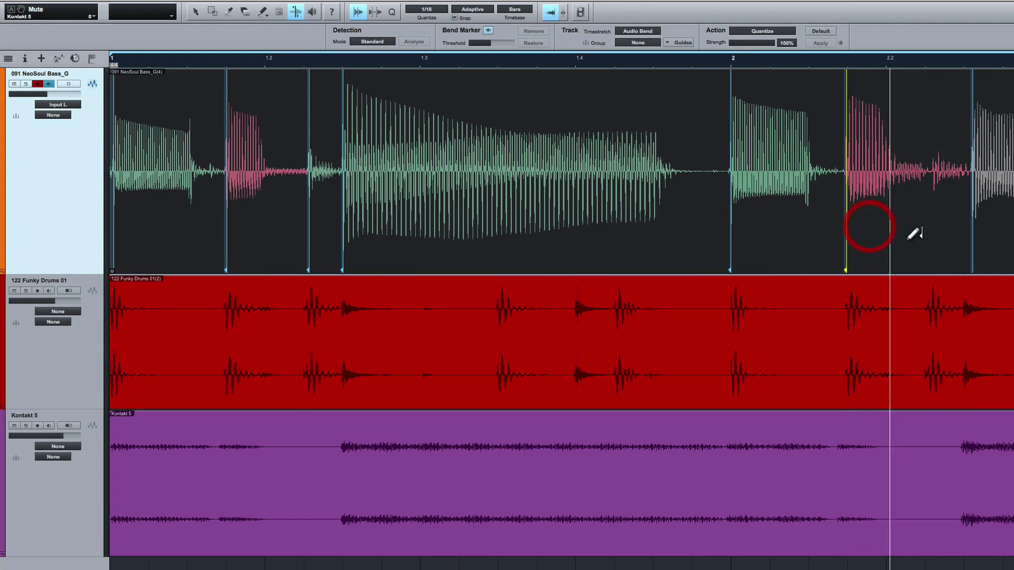
drag(973, 236, 961, 239)
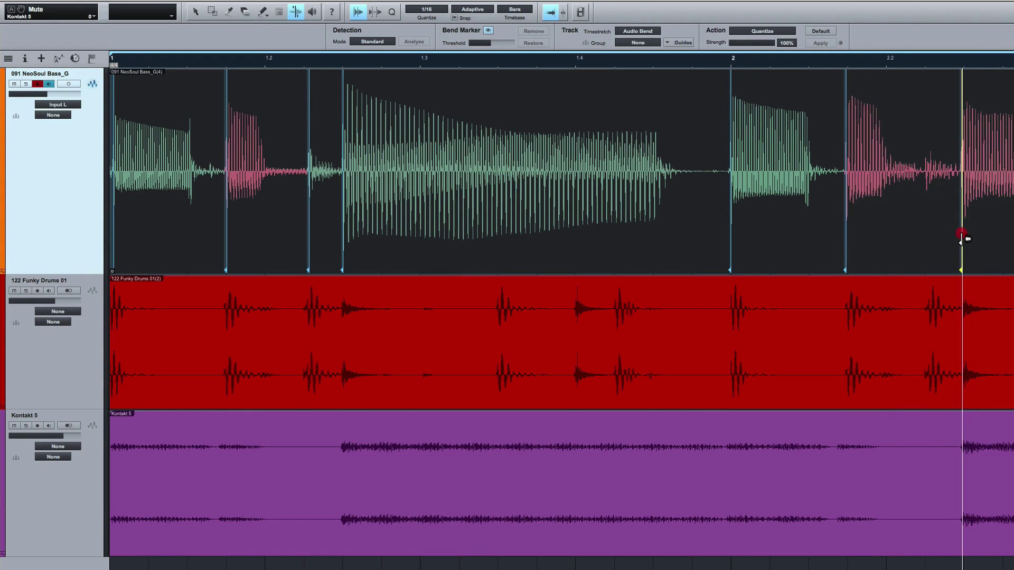
key(space)
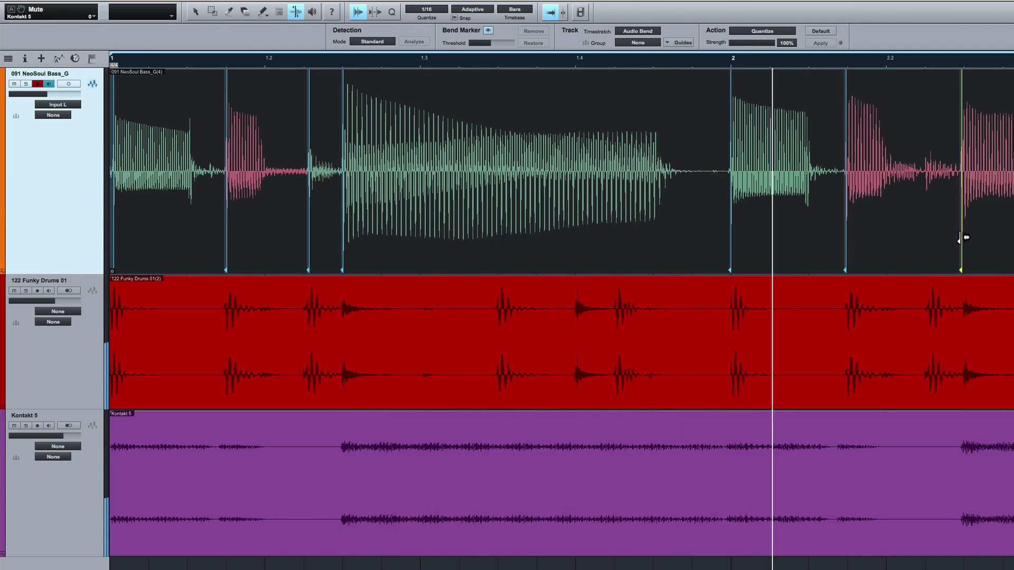
click(14, 425)
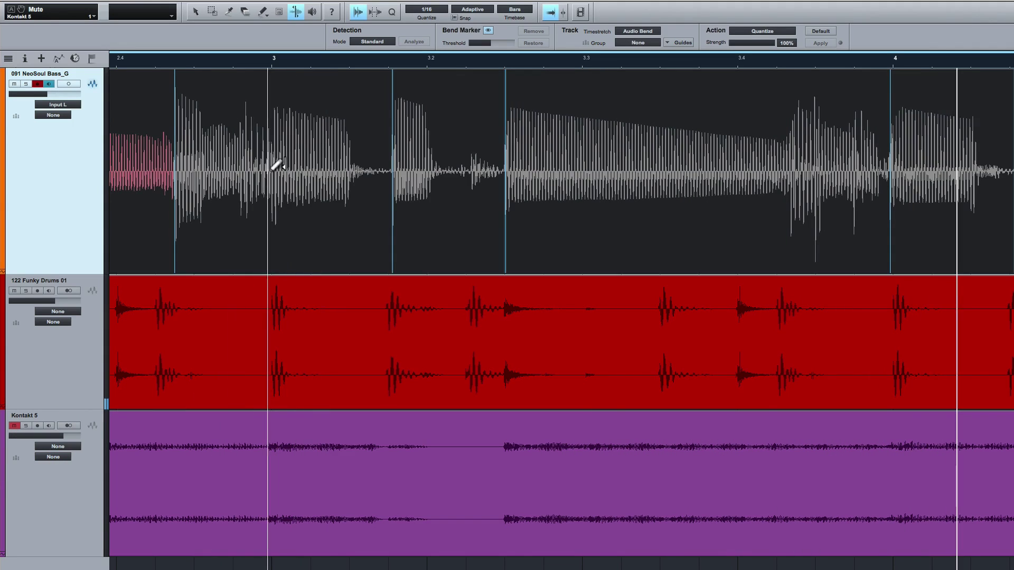
Align the first bass bend marker with its drum hit and add one at bar 3, replaying from bar 2.4.
drag(174, 236, 155, 232)
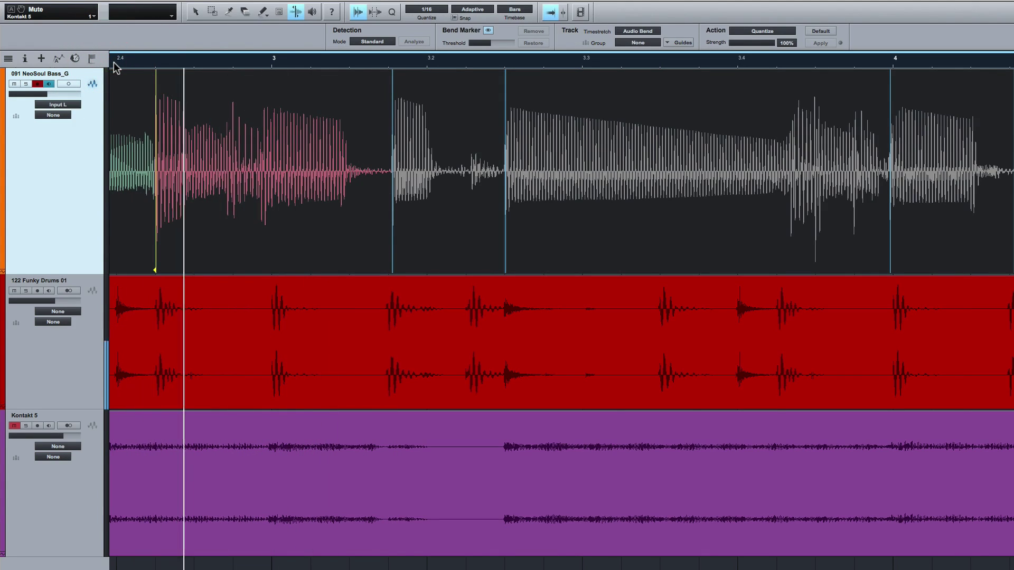
key(space)
click(260, 163)
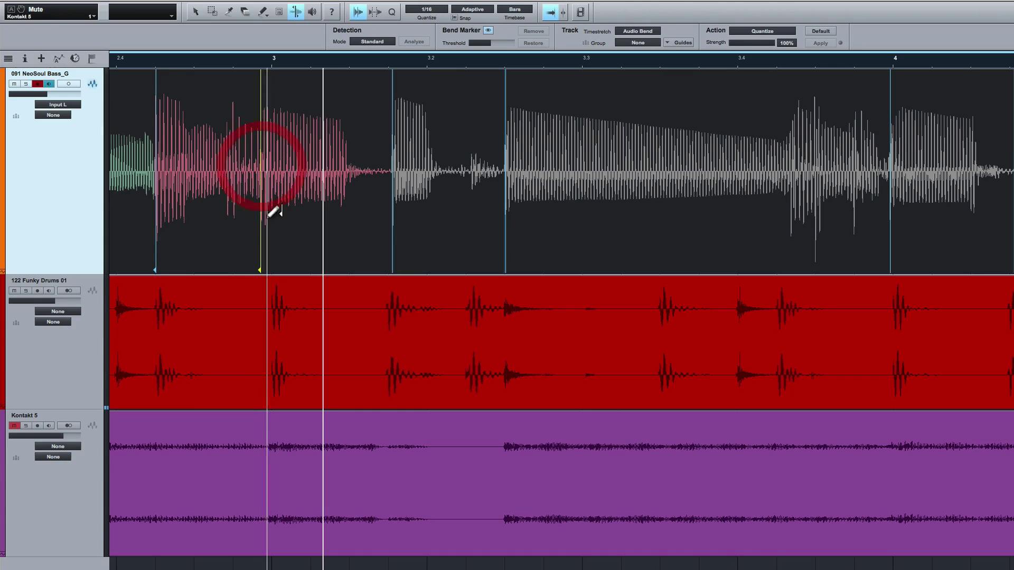
drag(264, 224, 268, 227)
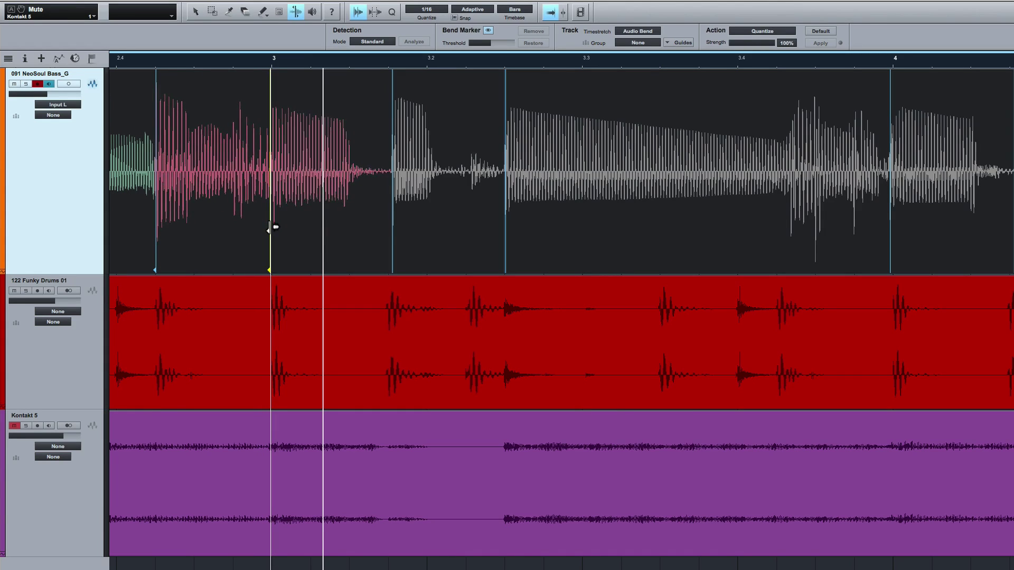
click(269, 225)
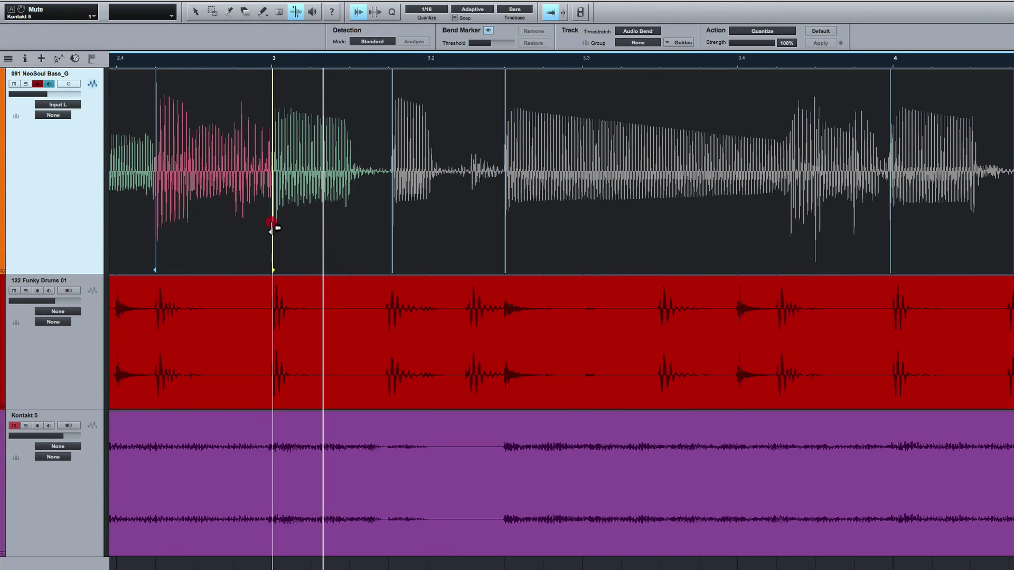
click(148, 68)
click(148, 71)
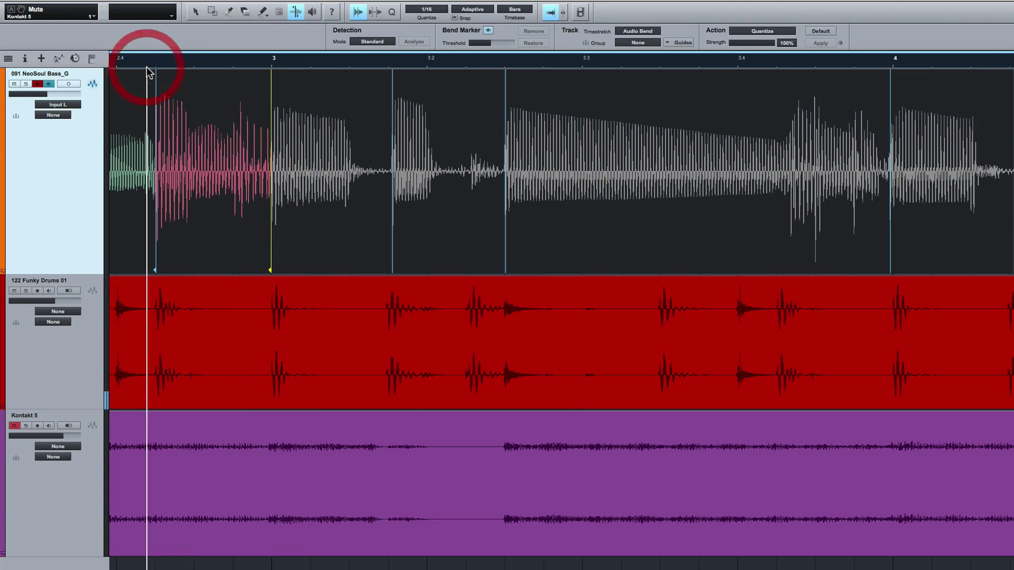
click(148, 68)
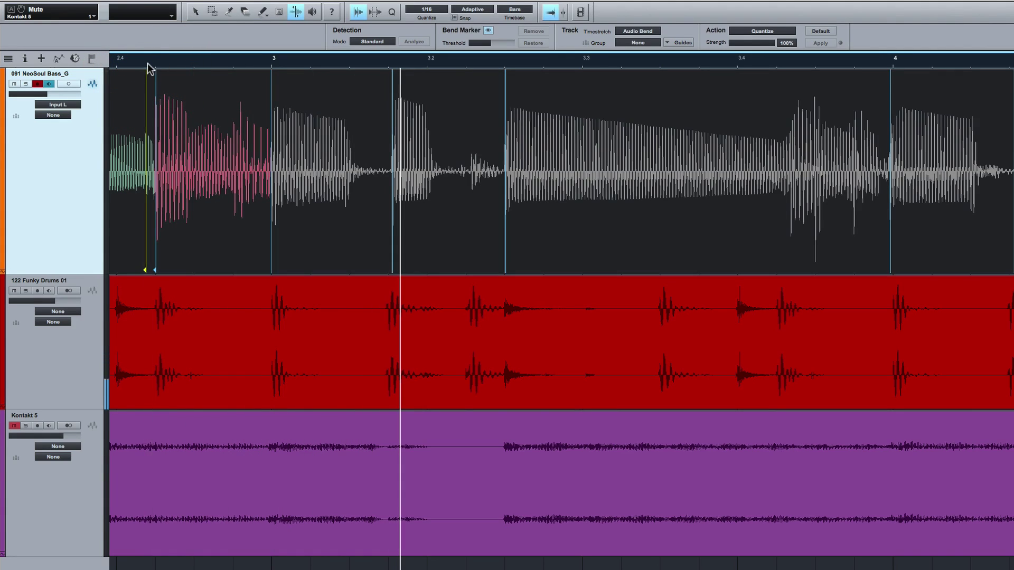
click(148, 67)
key(space)
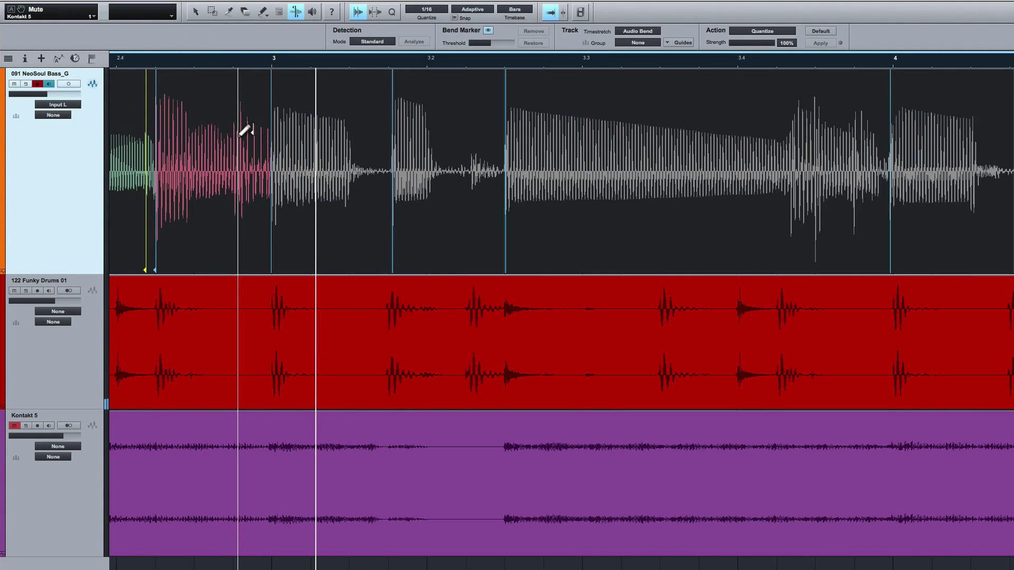
Add a bend marker in the note near bar 2.4 and nudge the marker before bar 3.3 onto its hit.
click(236, 133)
drag(235, 154, 233, 155)
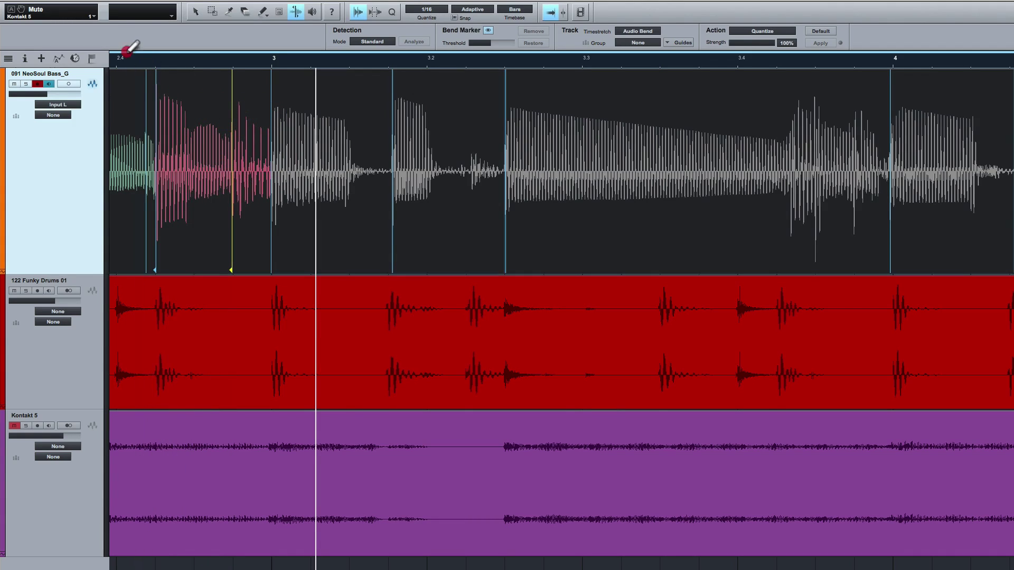
click(128, 59)
key(space)
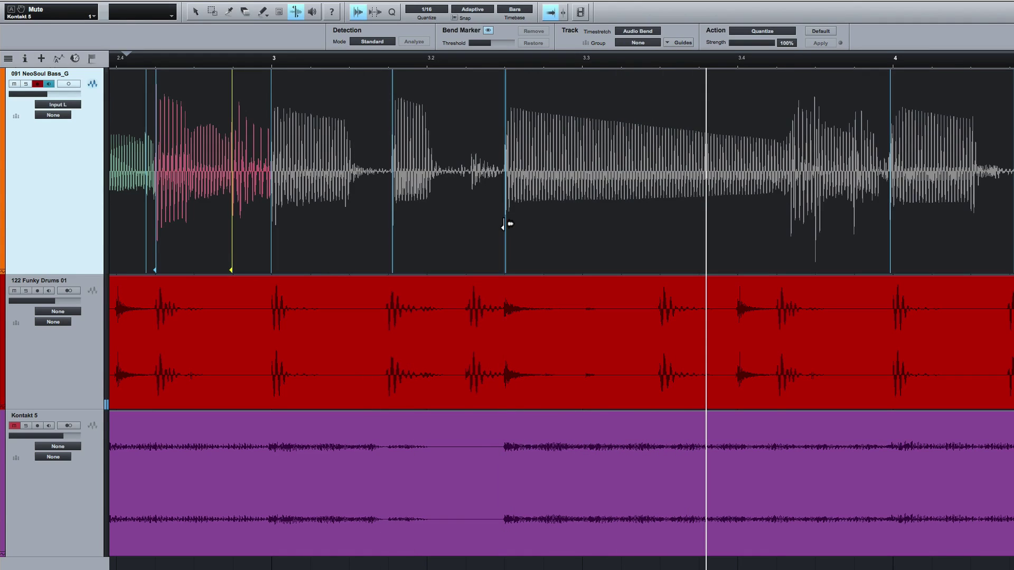
click(501, 219)
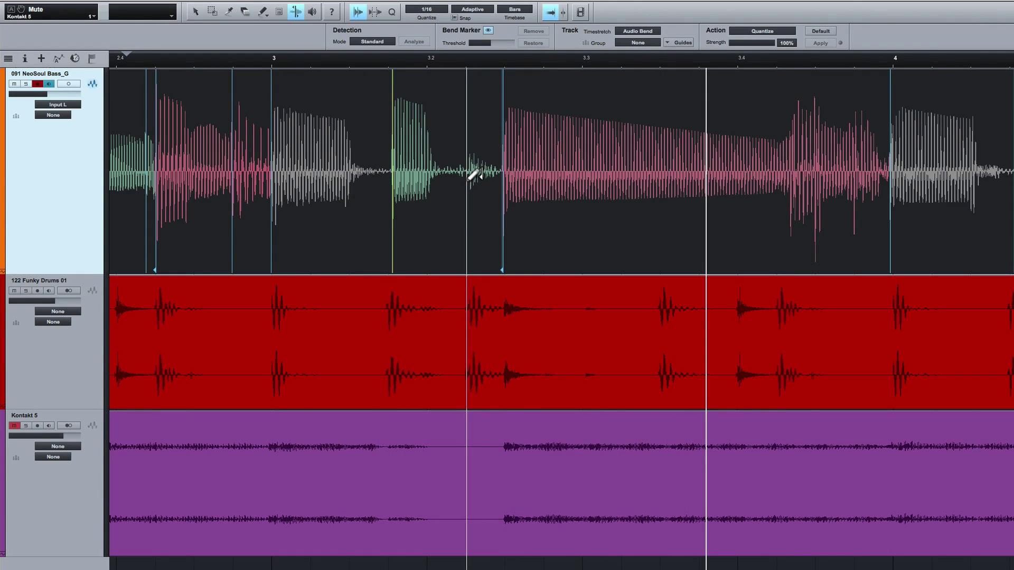
drag(471, 194, 472, 195)
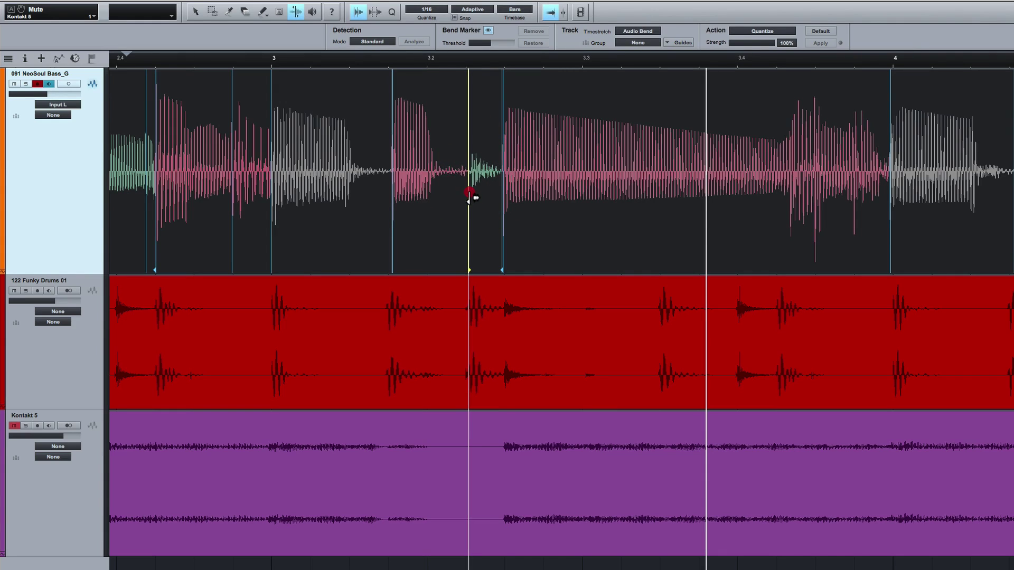
click(371, 64)
key(space)
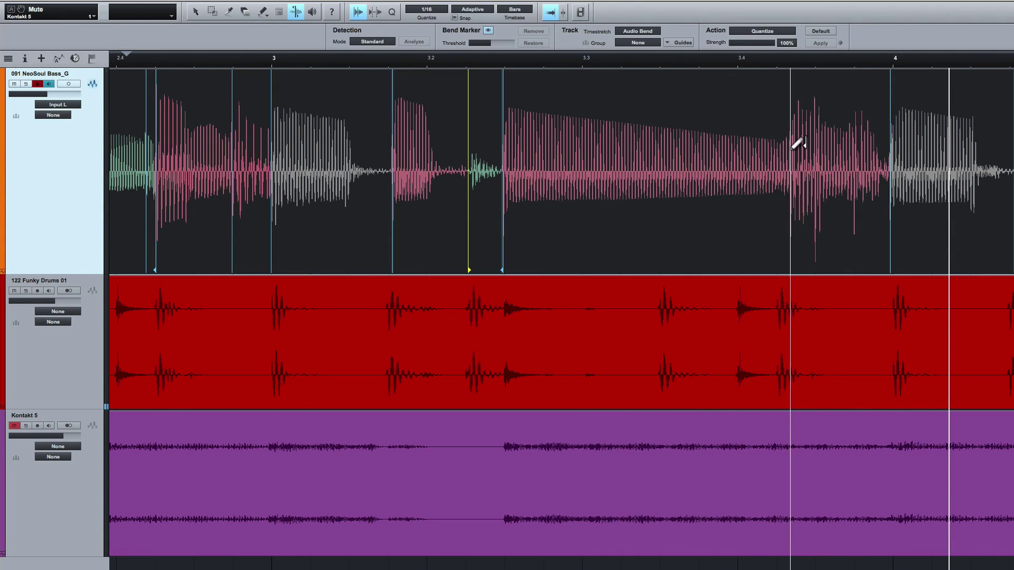
Add a marker after bar 3.4 and align markers at bar 4, after bar 4, and near 4.2.
click(789, 144)
drag(792, 204, 778, 204)
click(448, 62)
key(space)
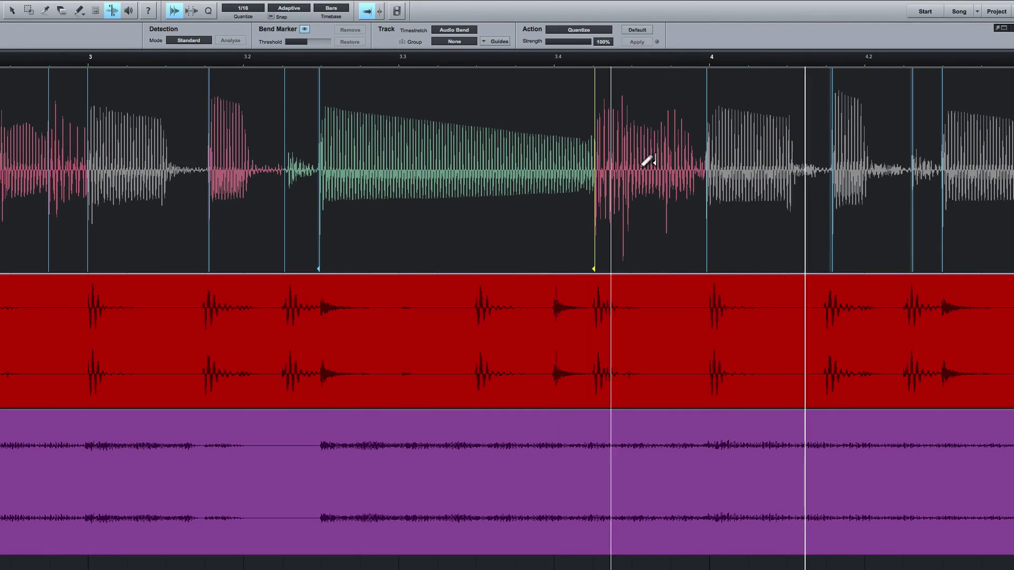
drag(708, 213, 710, 213)
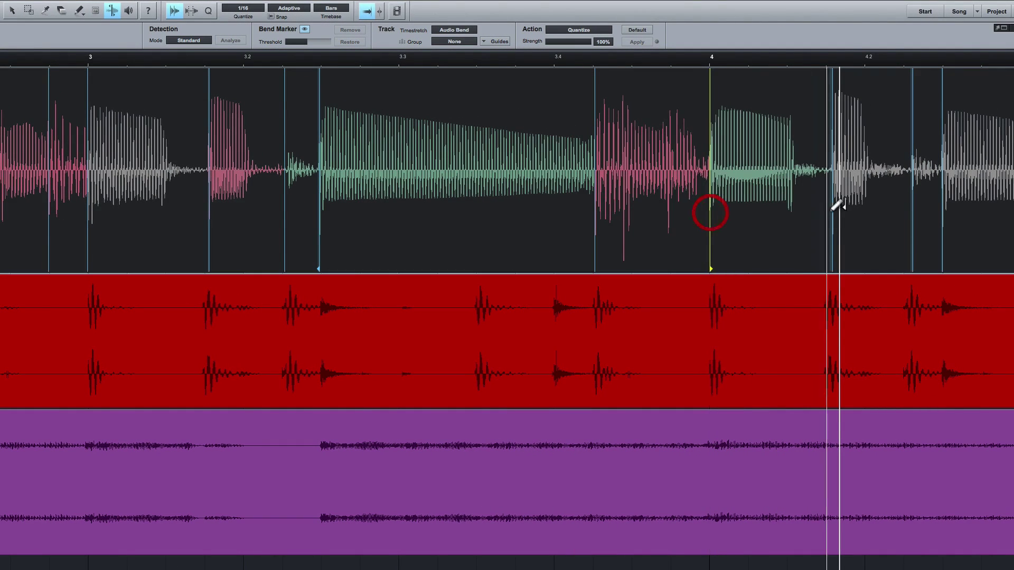
drag(832, 217, 825, 216)
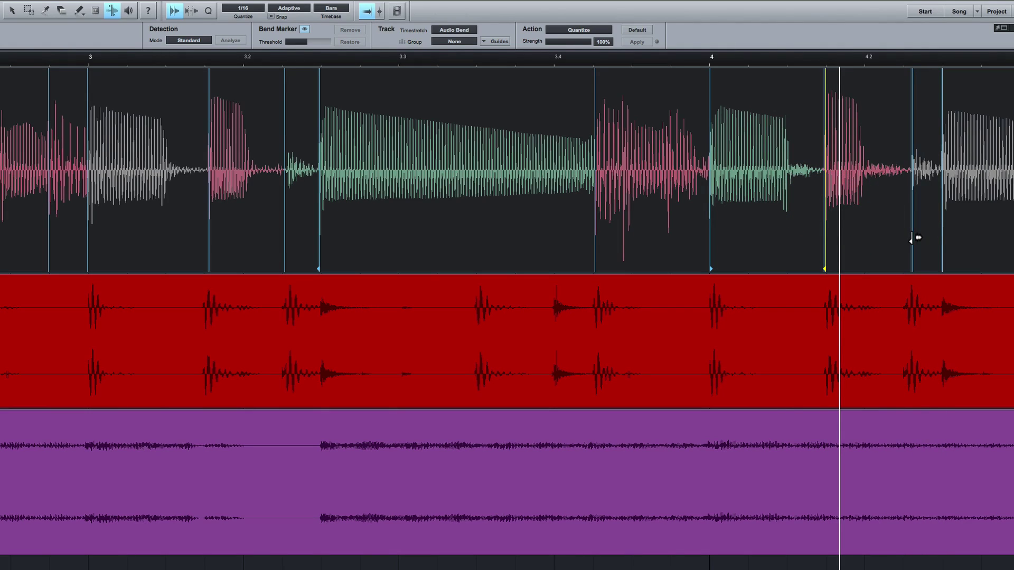
drag(911, 237, 938, 238)
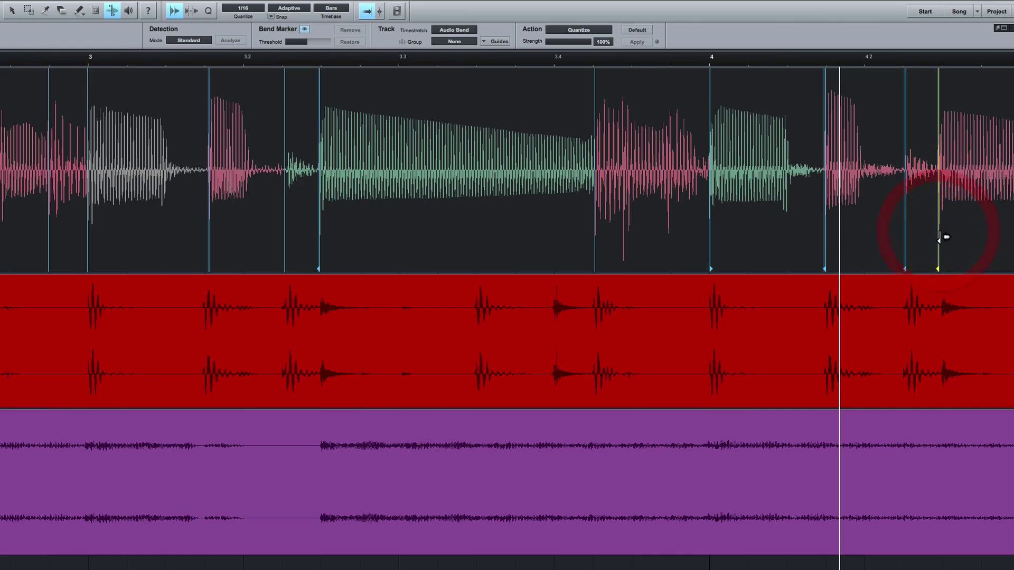
key(w)
key(w)
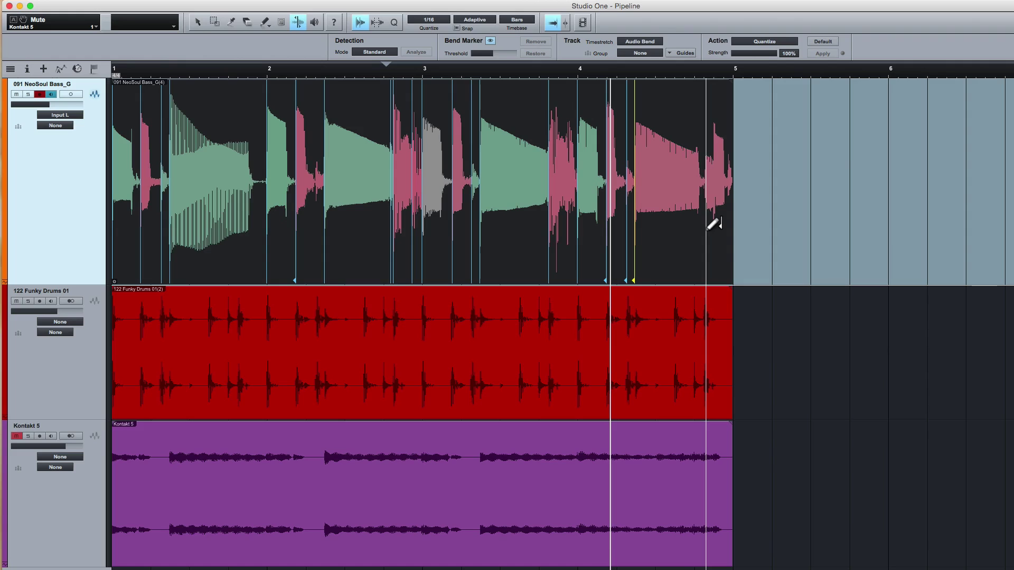
Add a bend marker near bar 4.8 and loop the song over bars 1 to 5.
click(706, 227)
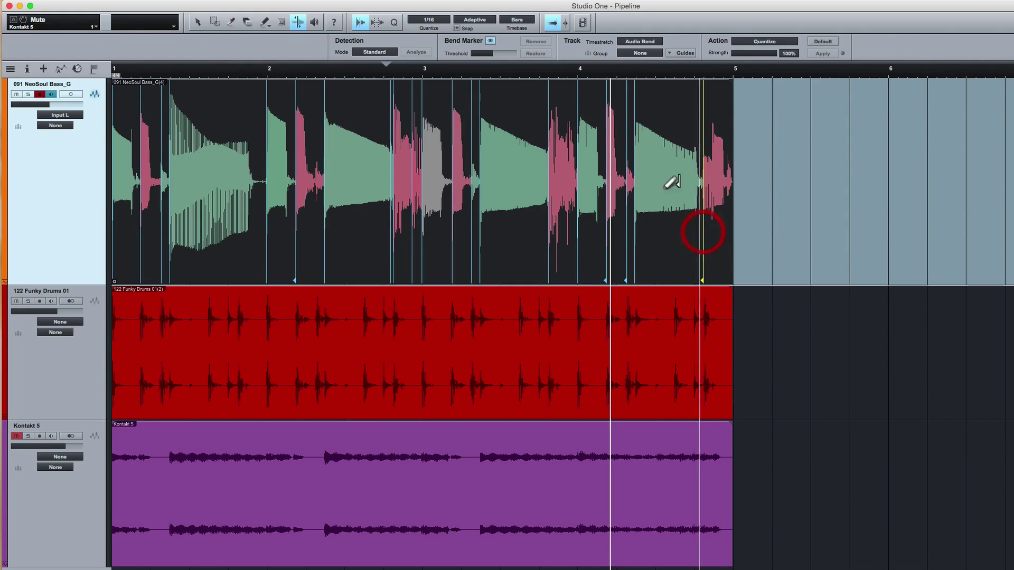
click(578, 69)
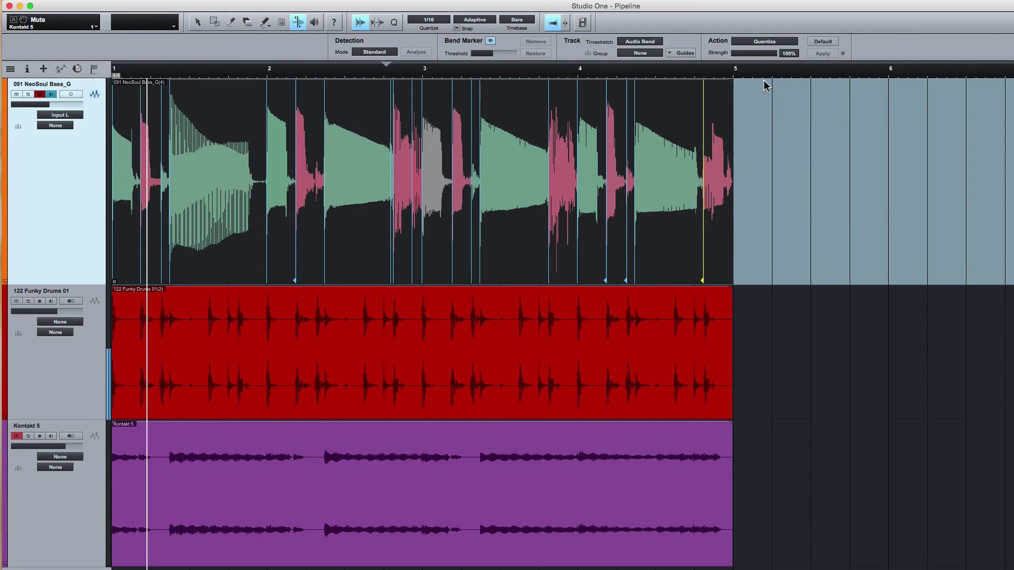
drag(735, 64, 269, 65)
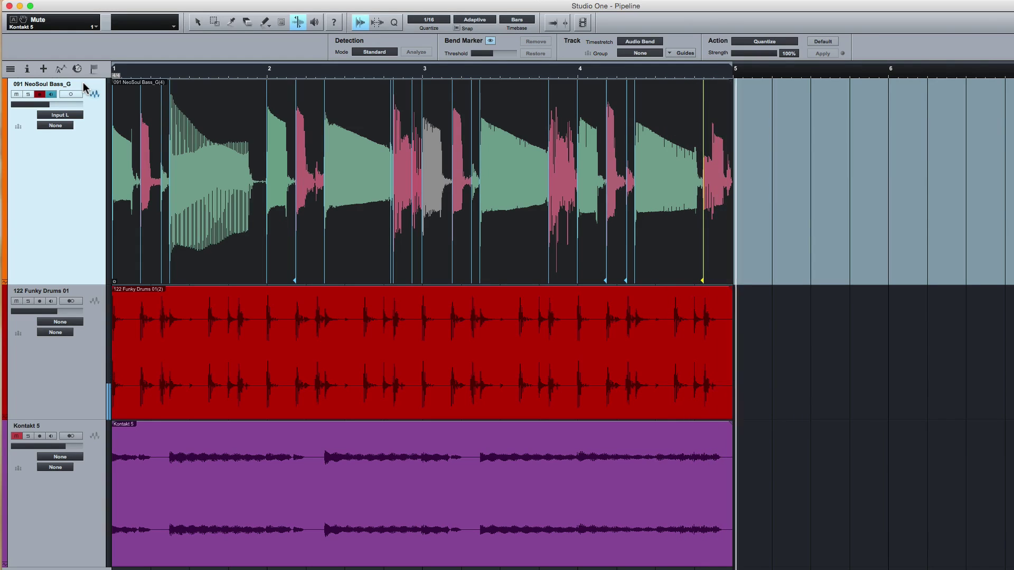
key(f)
key(space)
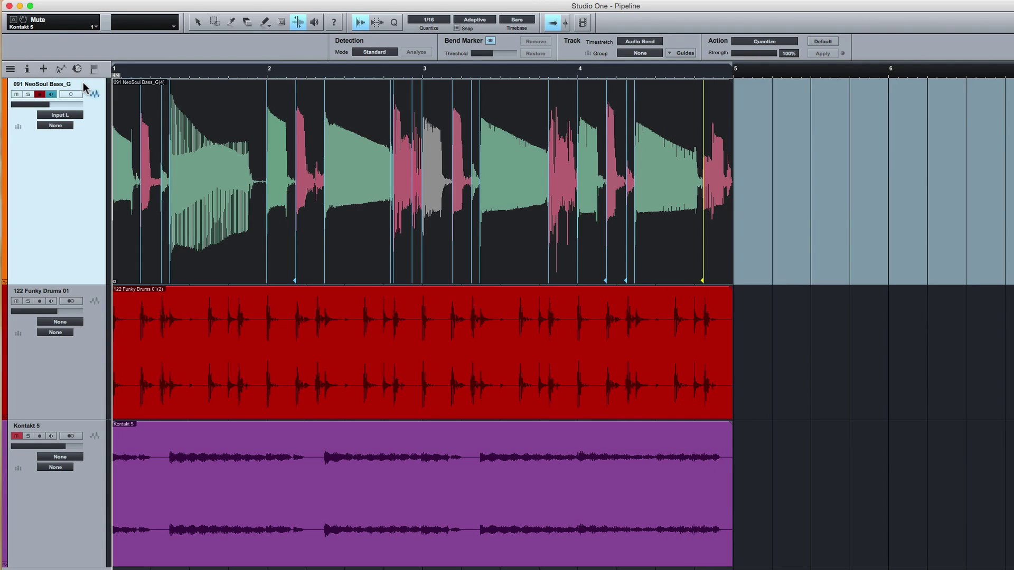
key(slash)
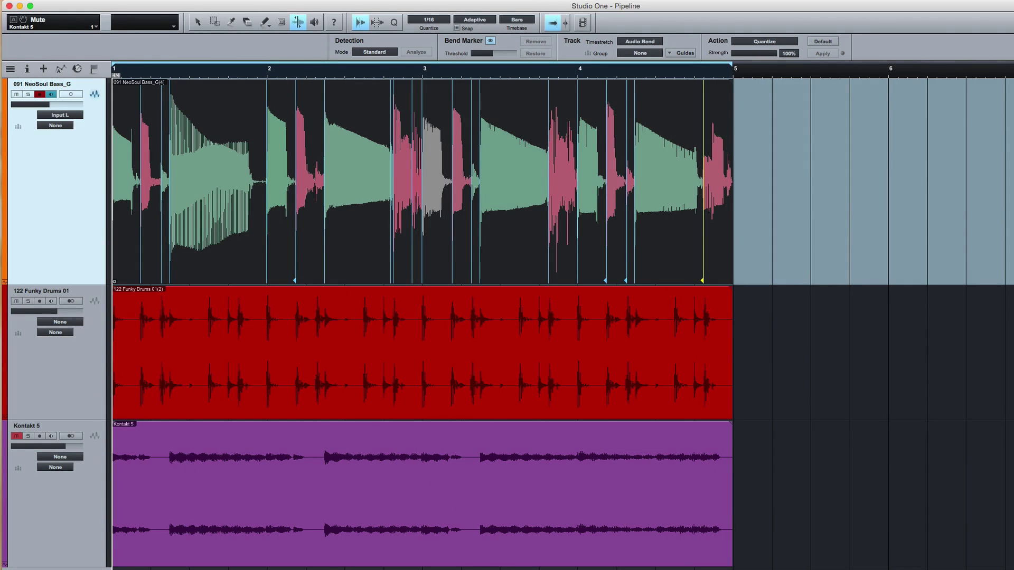
Unmute Kontakt 5, disarm the bass track, and play the arrangement.
click(17, 437)
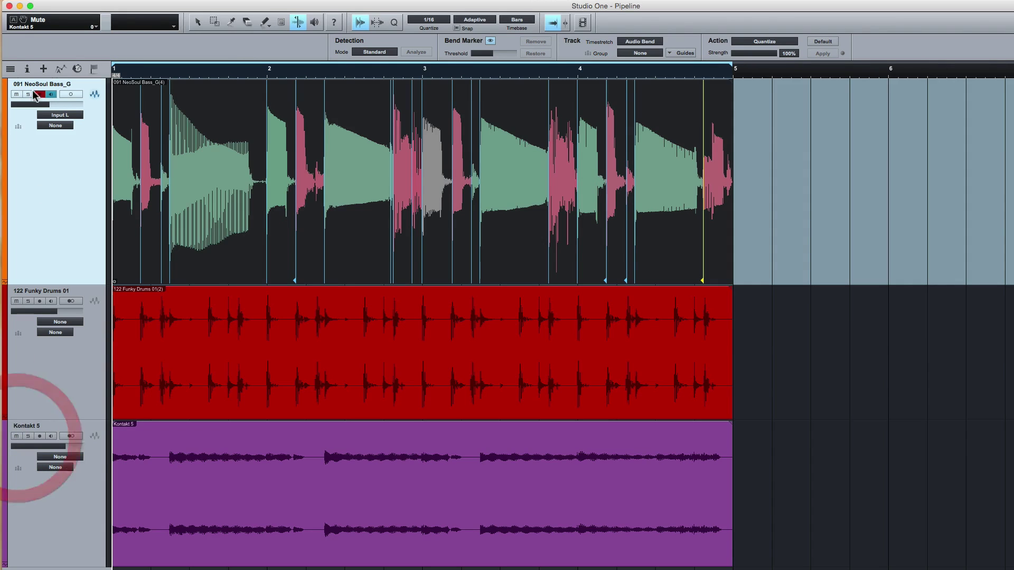
click(43, 96)
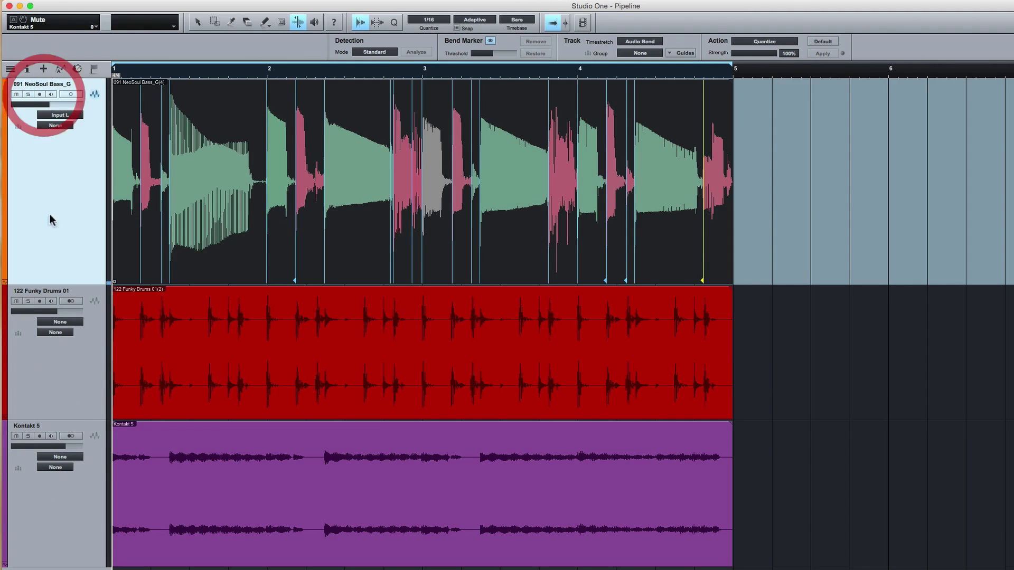
key(space)
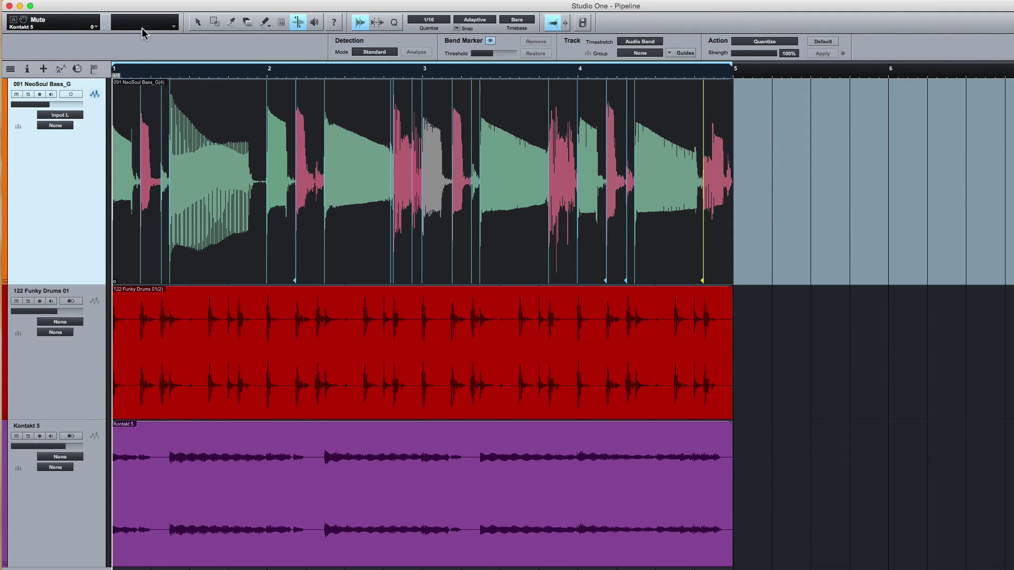
Detect bend markers on the Kontakt 5 piano event, raising Threshold to about 66%.
click(362, 525)
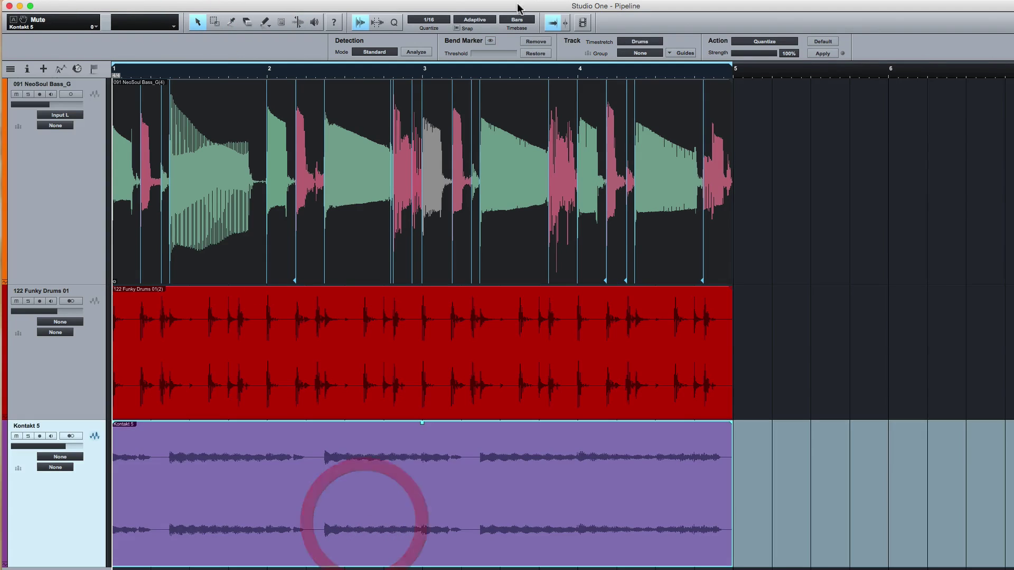
click(491, 41)
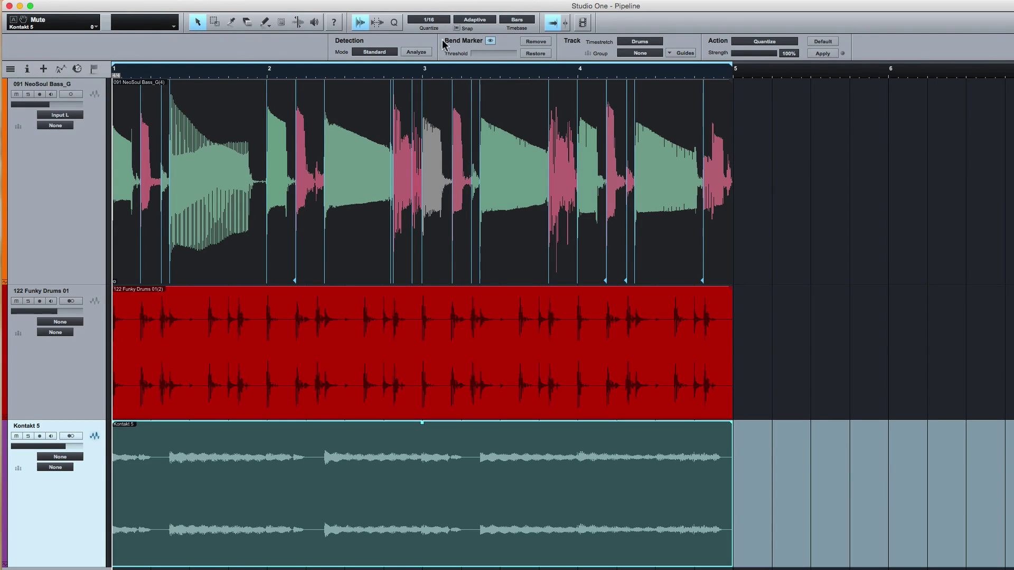
click(427, 52)
drag(491, 49, 502, 53)
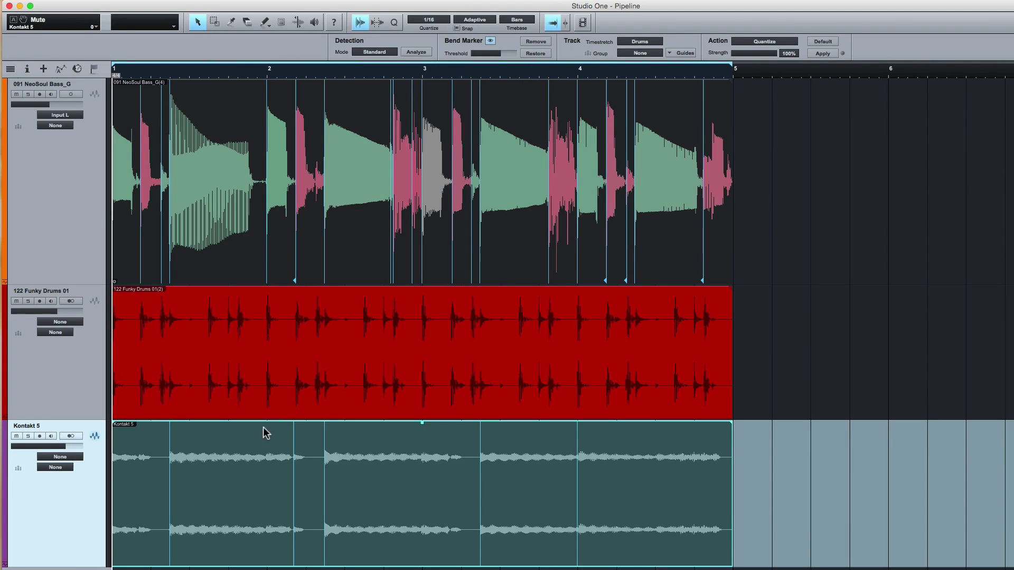
Zoom into bars 1–2 with the Bend tool and drag the first Kontakt piano markers onto the drum hits.
key(e)
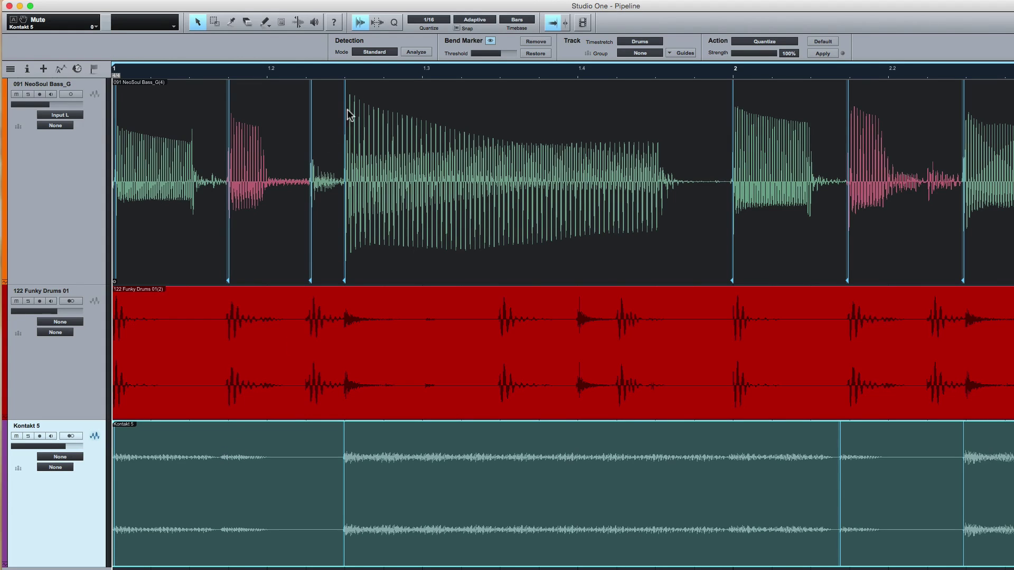
click(298, 22)
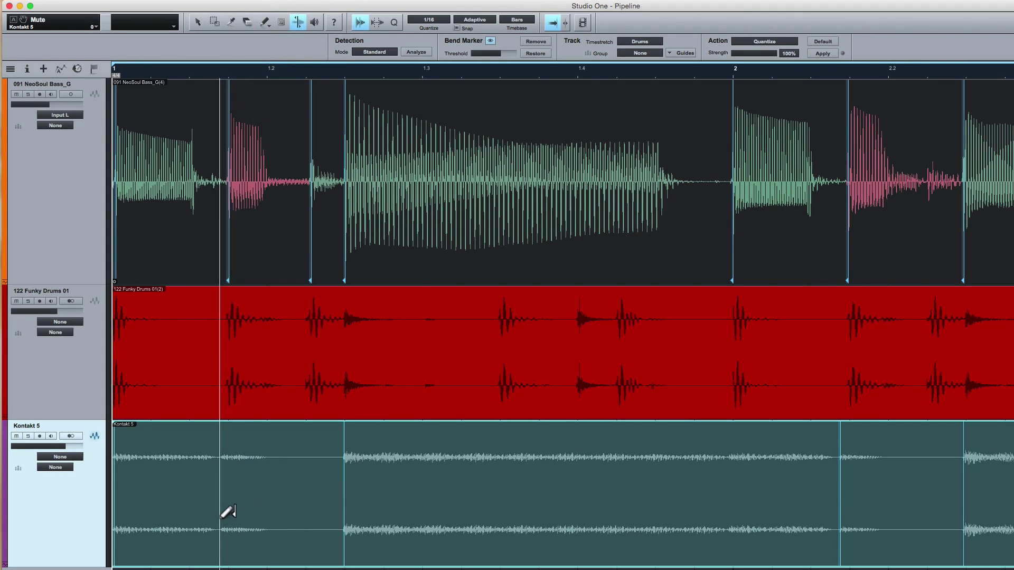
click(220, 522)
drag(219, 520, 226, 519)
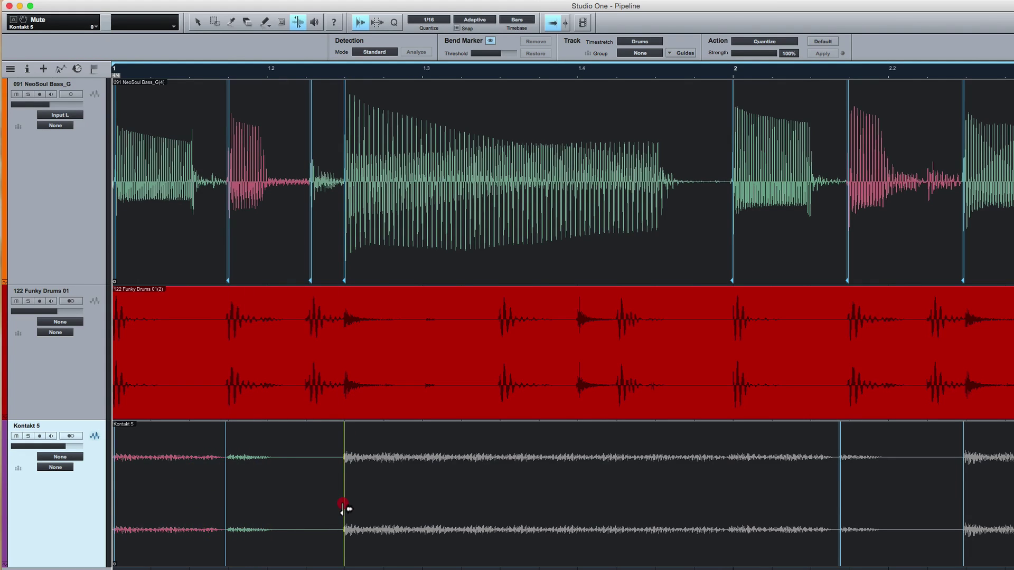
drag(343, 508, 343, 507)
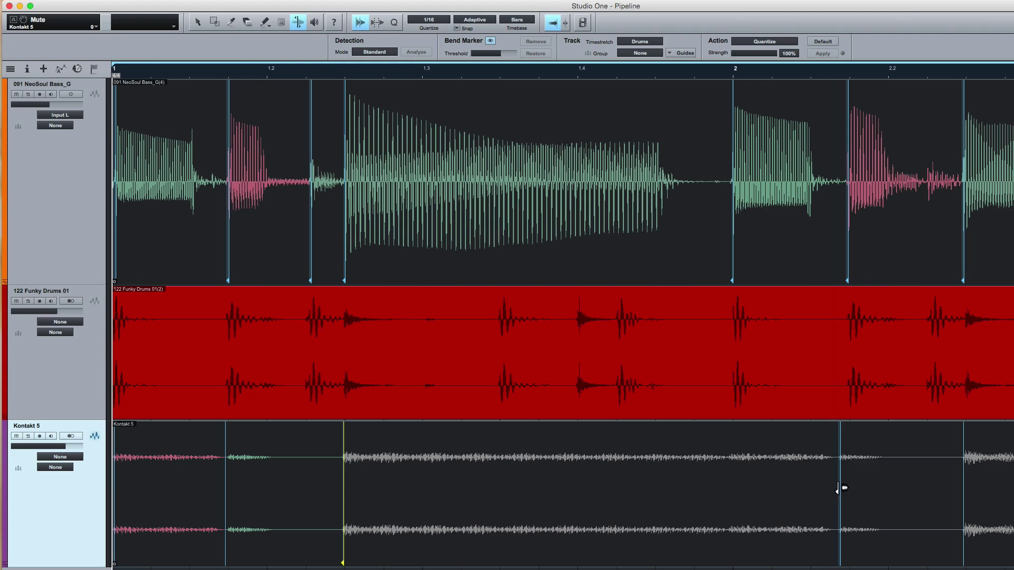
Add a piano bend marker on the bar 2 drum hit and align the following markers, then zoom out.
click(729, 469)
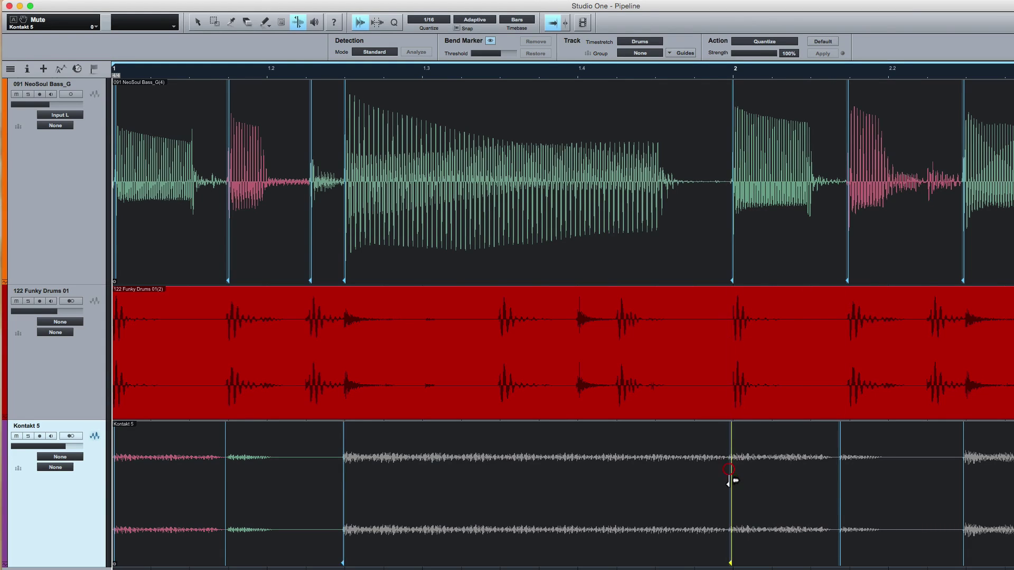
drag(731, 484, 733, 481)
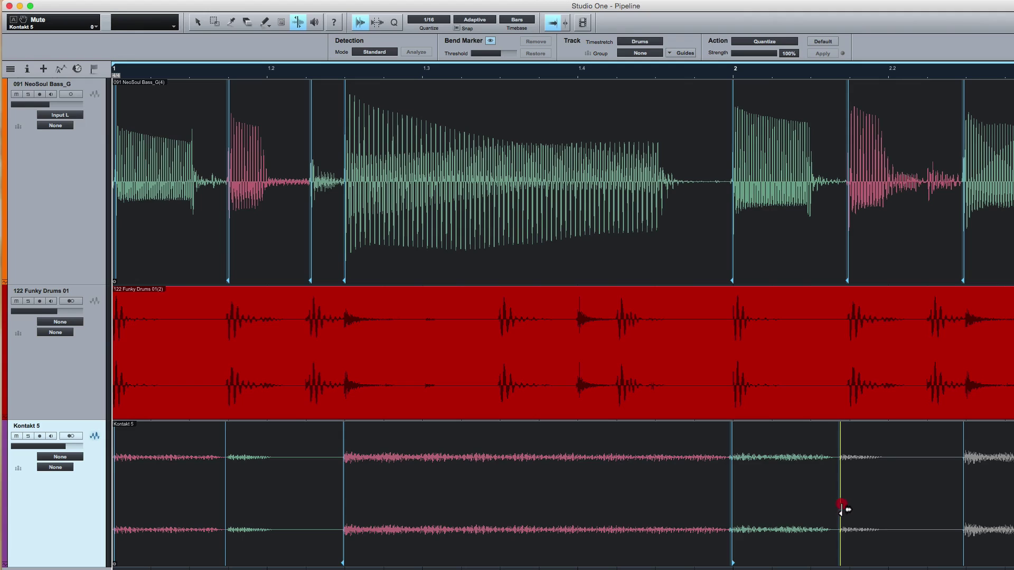
drag(841, 507, 845, 508)
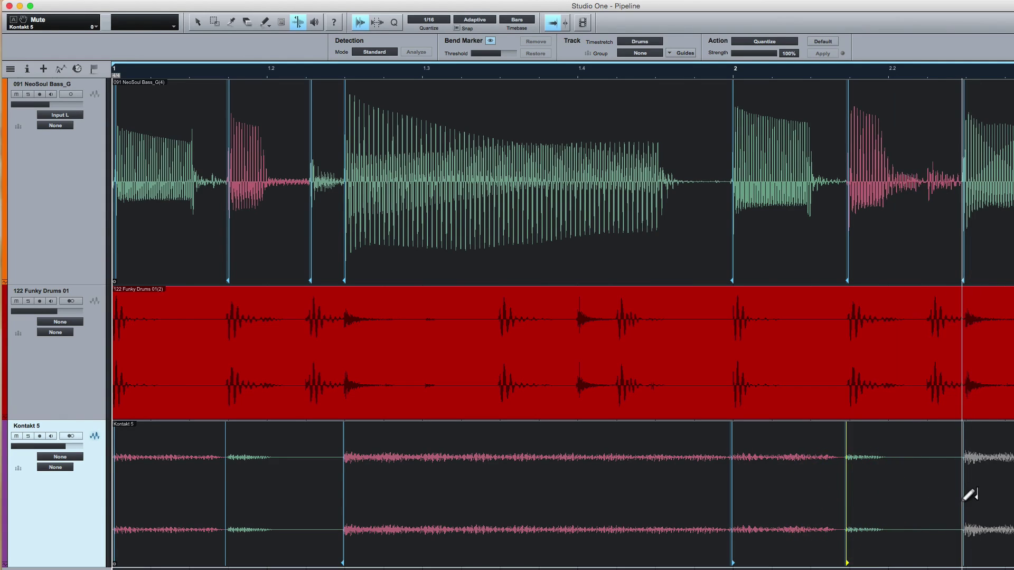
drag(963, 506, 966, 504)
key(w)
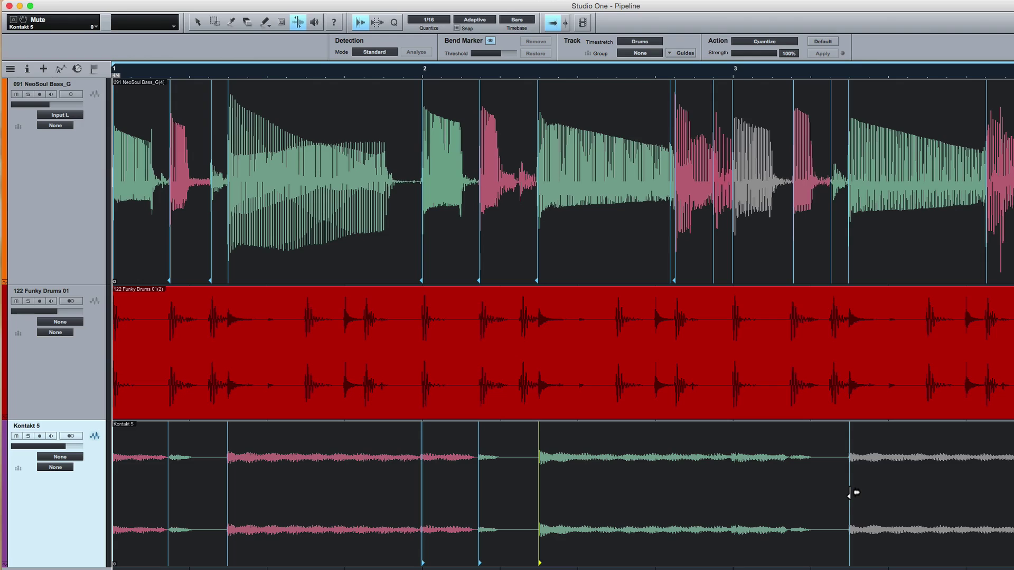
Add a piano bend marker near bar 3, shift it and the next marker slightly earlier, and play back.
click(731, 475)
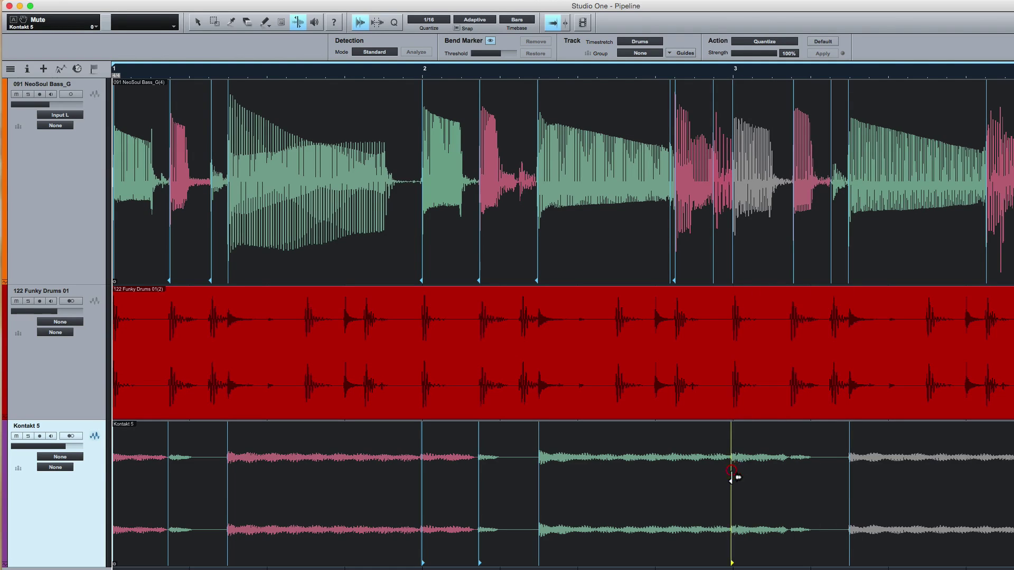
drag(729, 479, 728, 479)
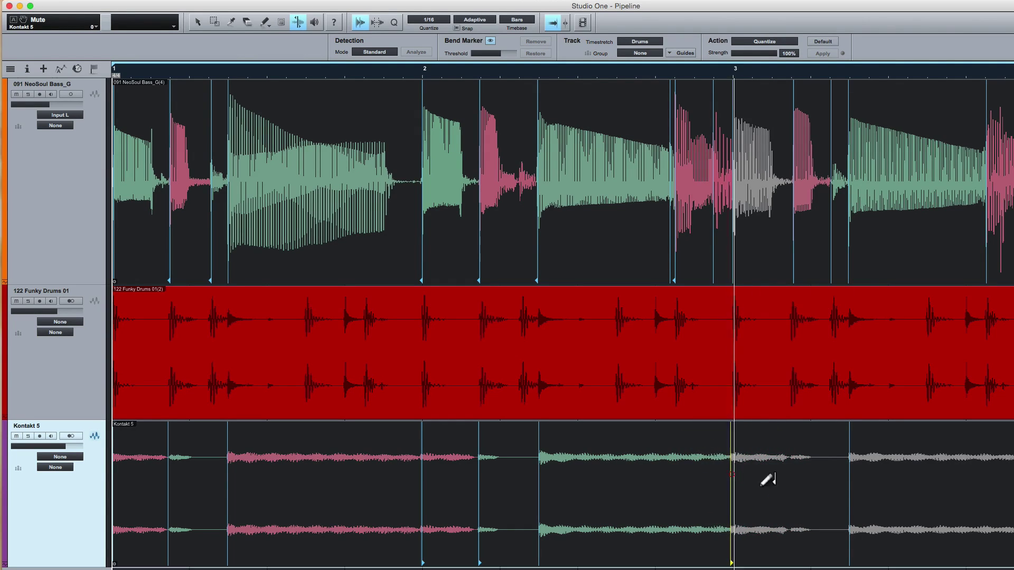
click(790, 477)
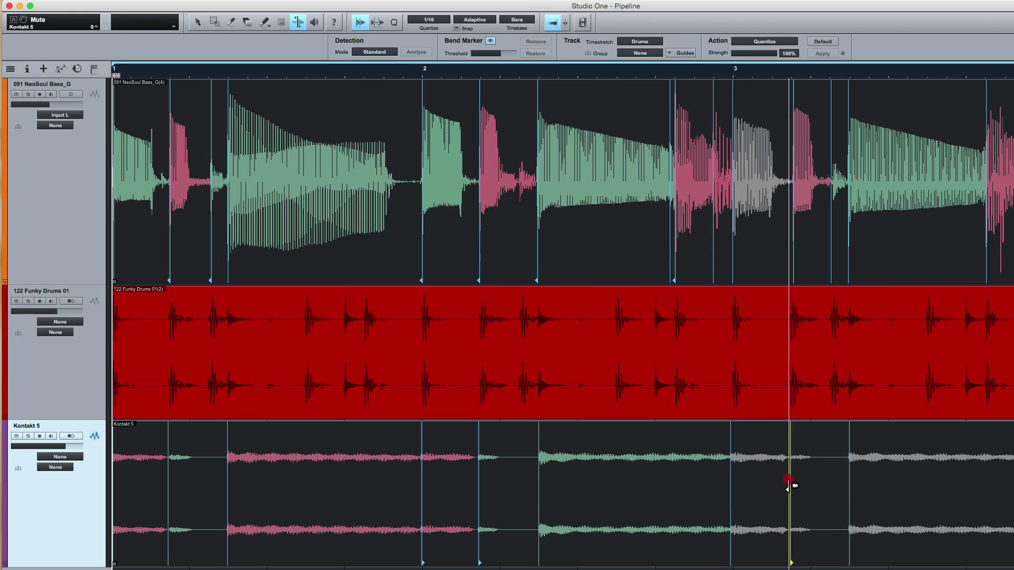
drag(787, 482, 787, 481)
key(space)
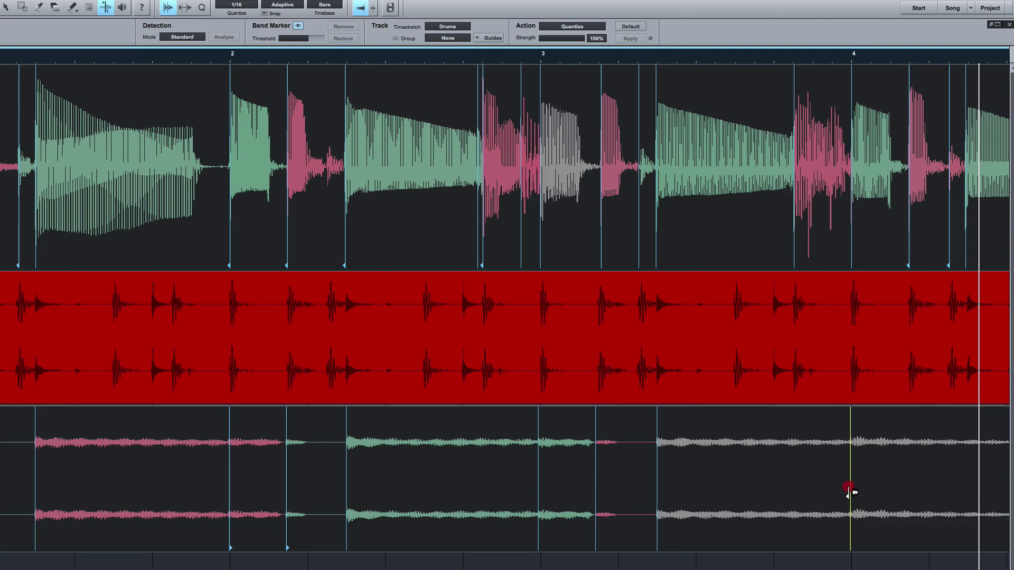
Add a piano bend marker near bar 4, audition it against the drums, and undo the last marker drag.
click(848, 491)
click(755, 56)
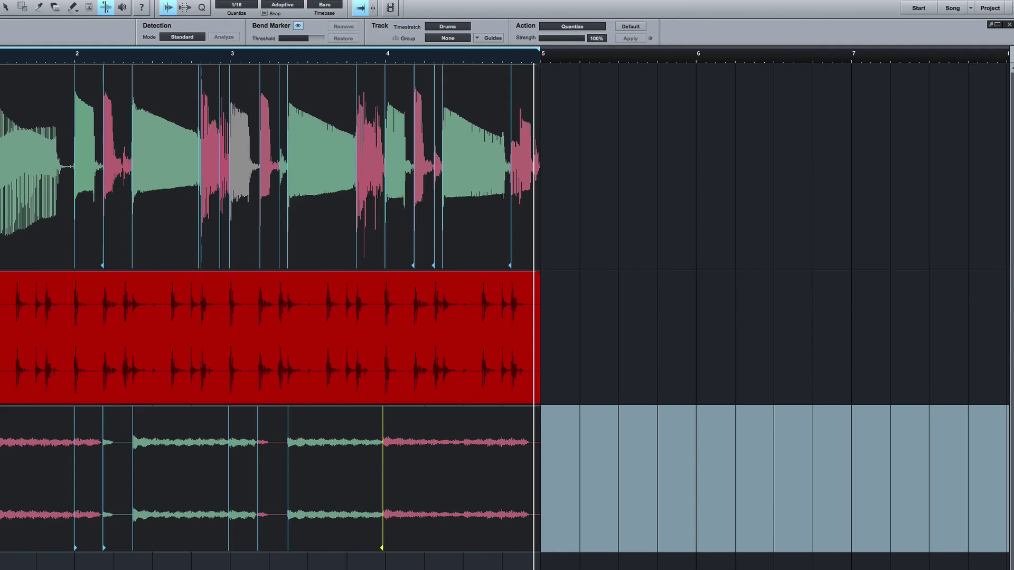
click(363, 59)
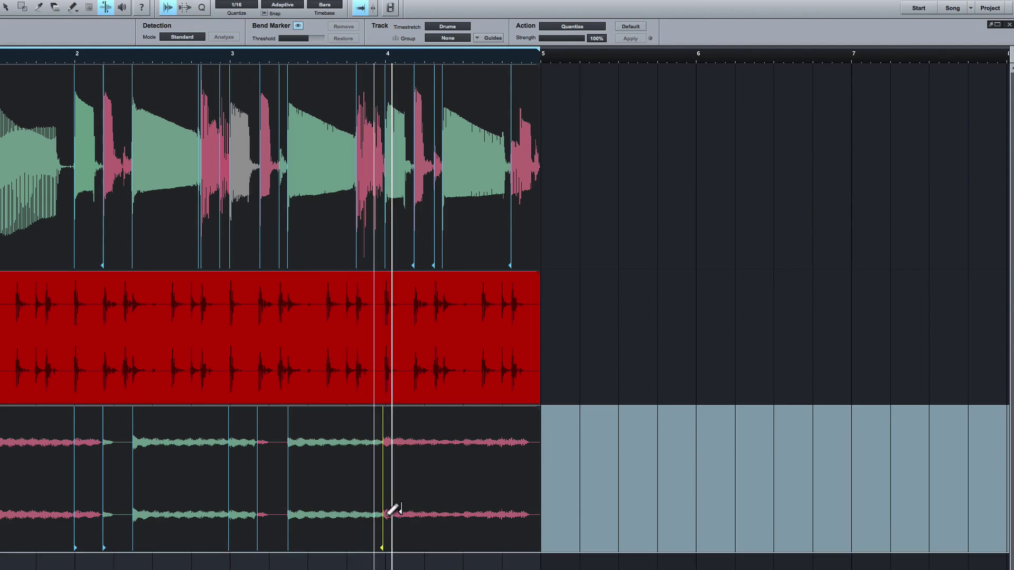
drag(385, 502, 389, 475)
click(298, 57)
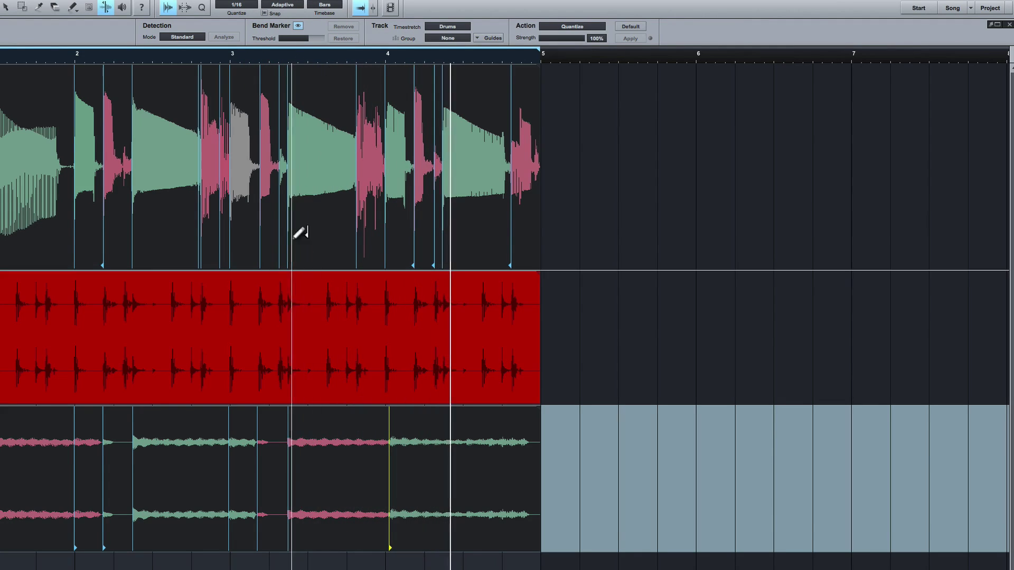
key(space)
key(ctrl+z)
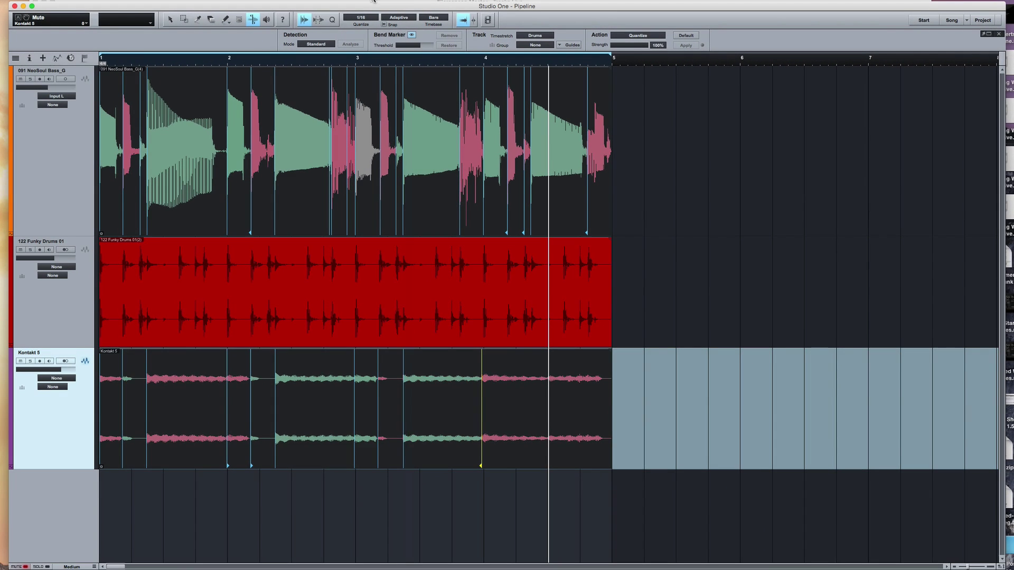
Hide bend markers on the Kontakt piano and bass events, then play the song from the start.
click(411, 34)
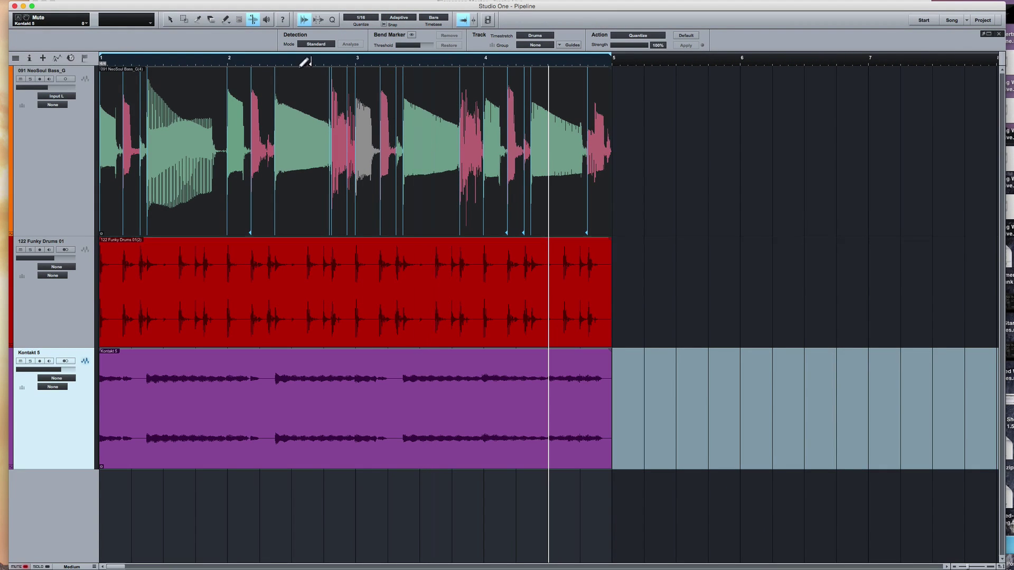
click(254, 135)
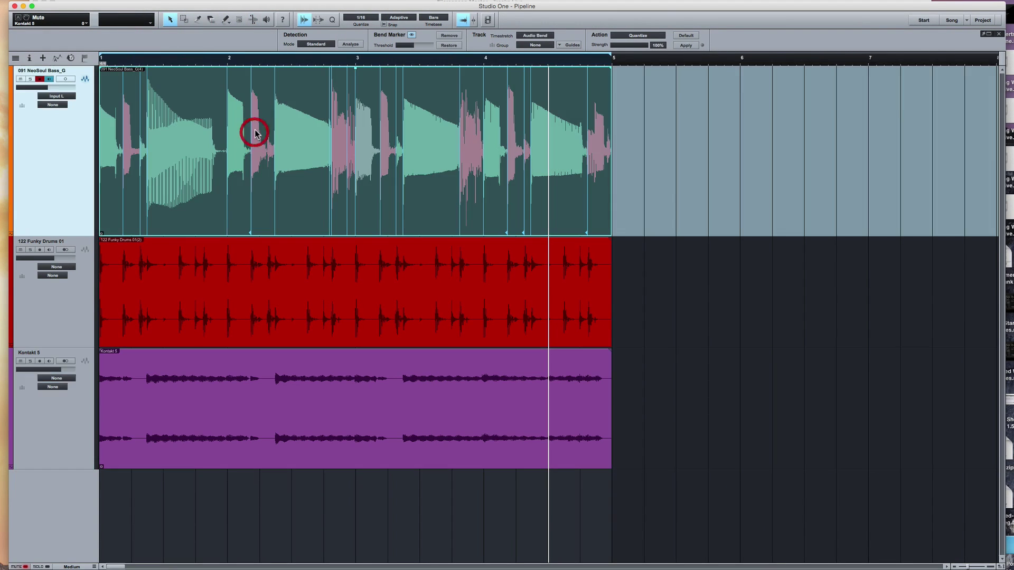
click(411, 34)
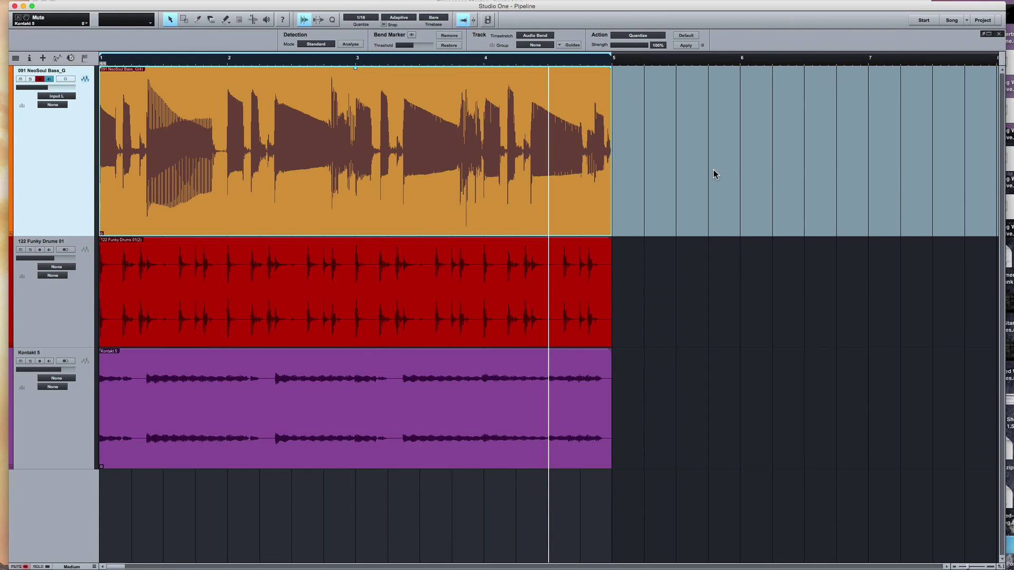
key(space)
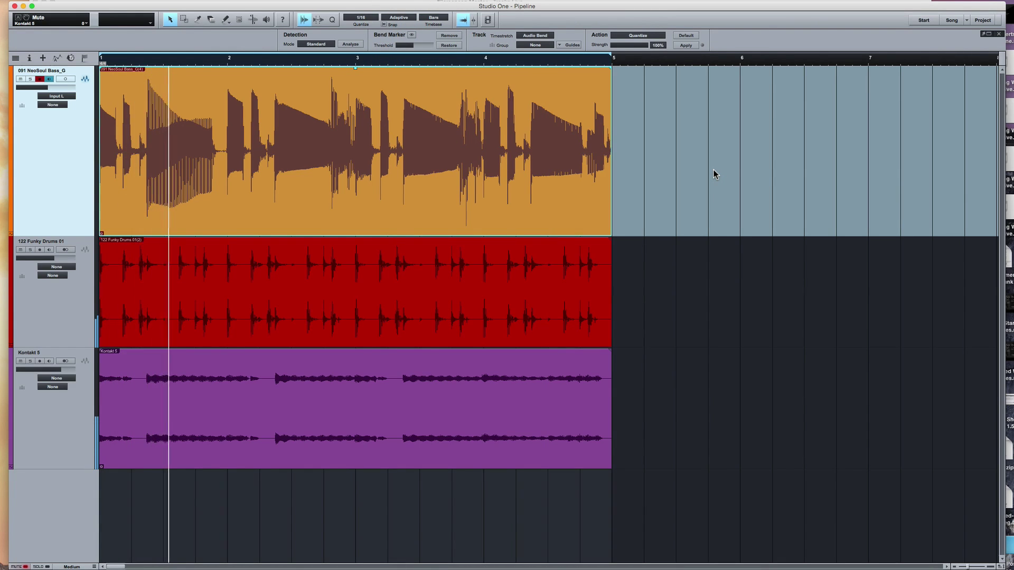